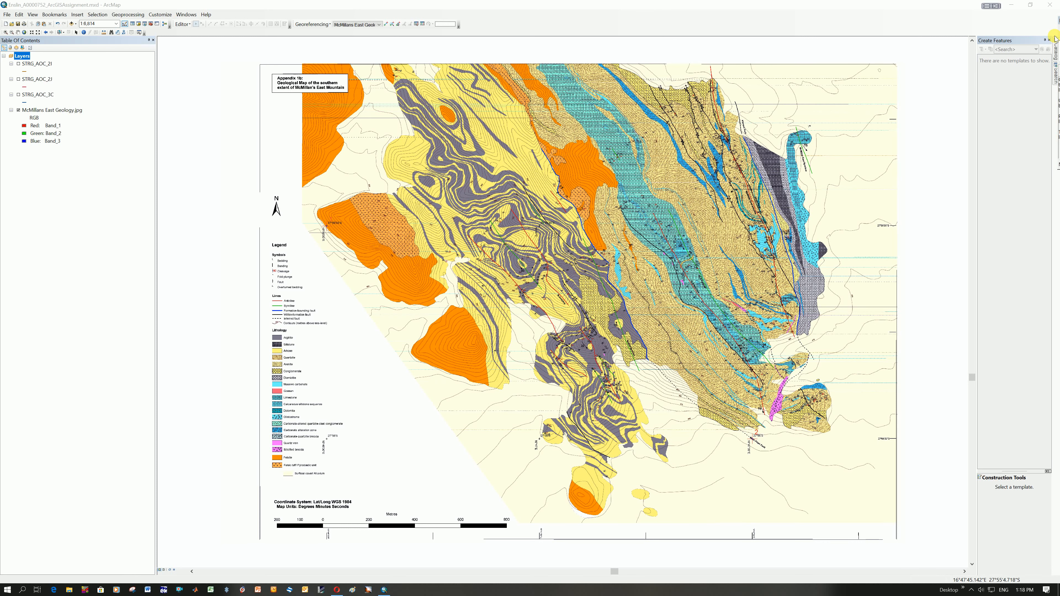
# Locate and select the Shapefiles folder under the project's home folder in the catalog.
pyautogui.click(1055, 53)
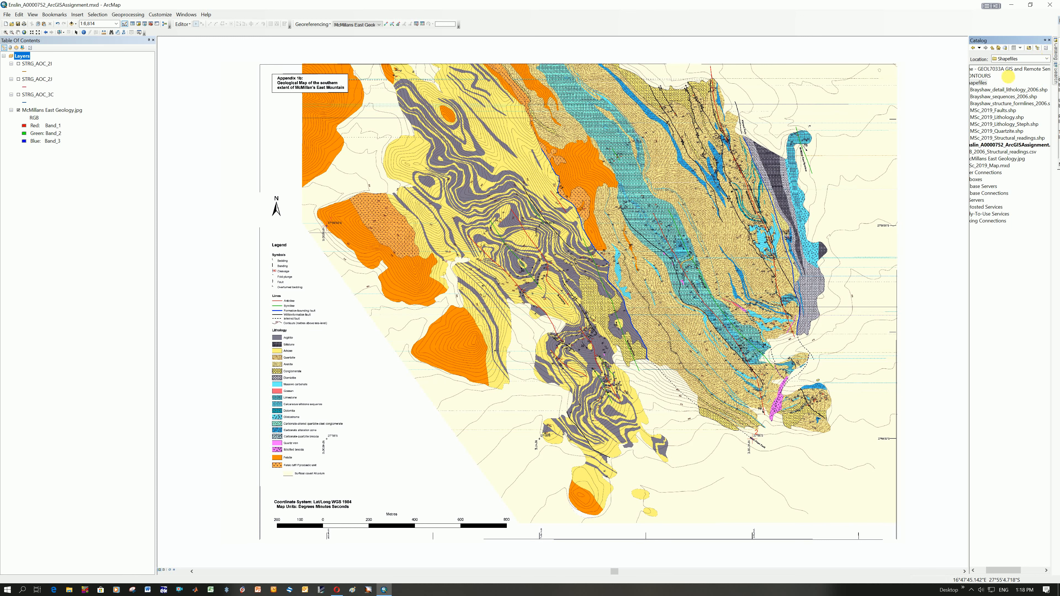
pyautogui.moveTo(995, 565); pyautogui.dragTo(985, 565)
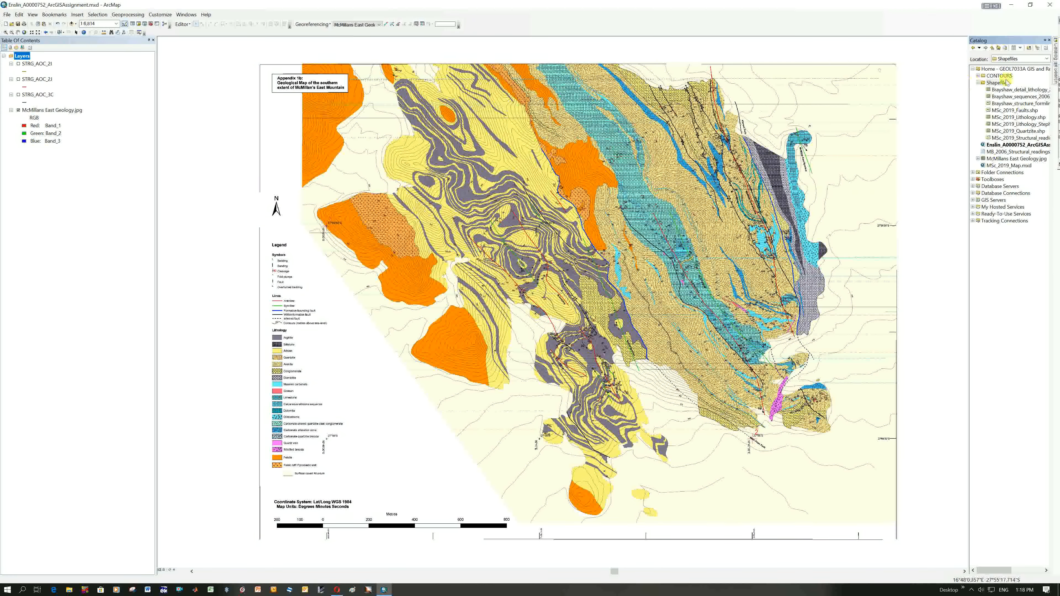
pyautogui.click(1026, 69)
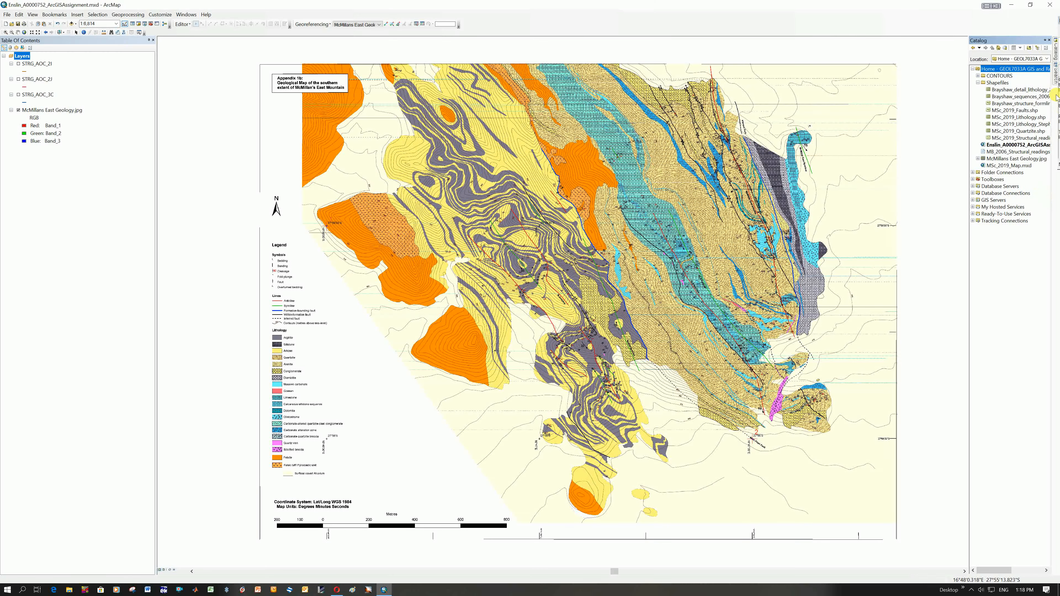
pyautogui.click(1005, 83)
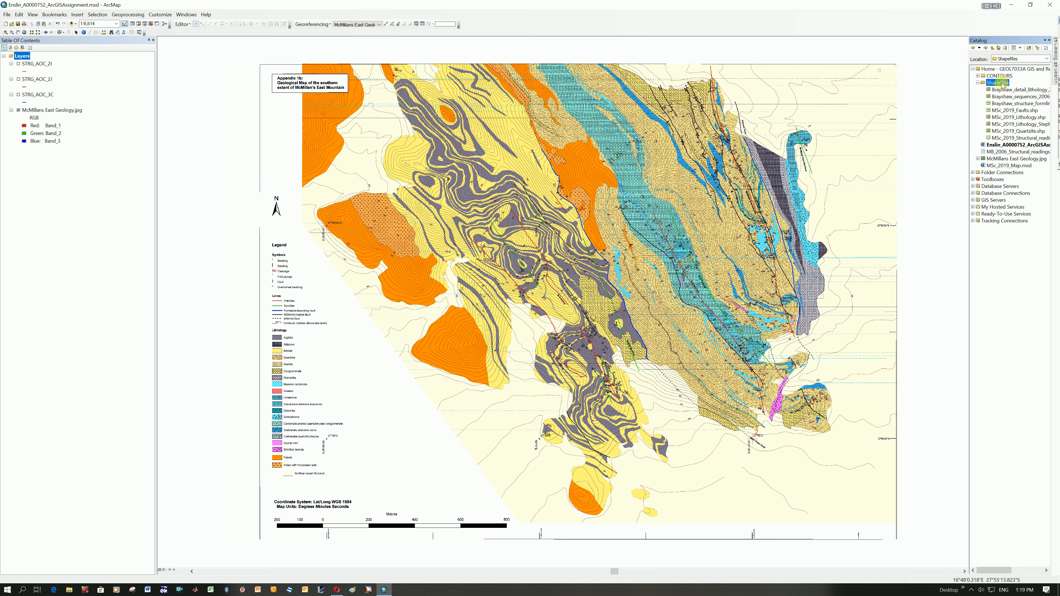
# Create a new polygon shapefile named QTE_Lithology in the Shapefiles folder, leaving its coordinate system unknown.
pyautogui.rightClick(1000, 86)
pyautogui.moveTo(1021, 133)
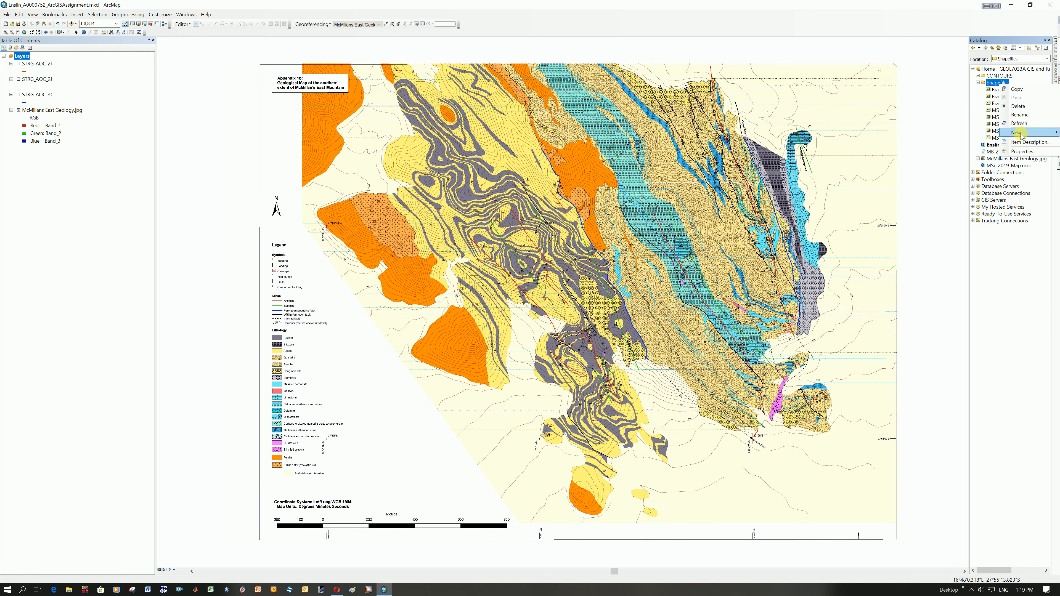
pyautogui.click(937, 203)
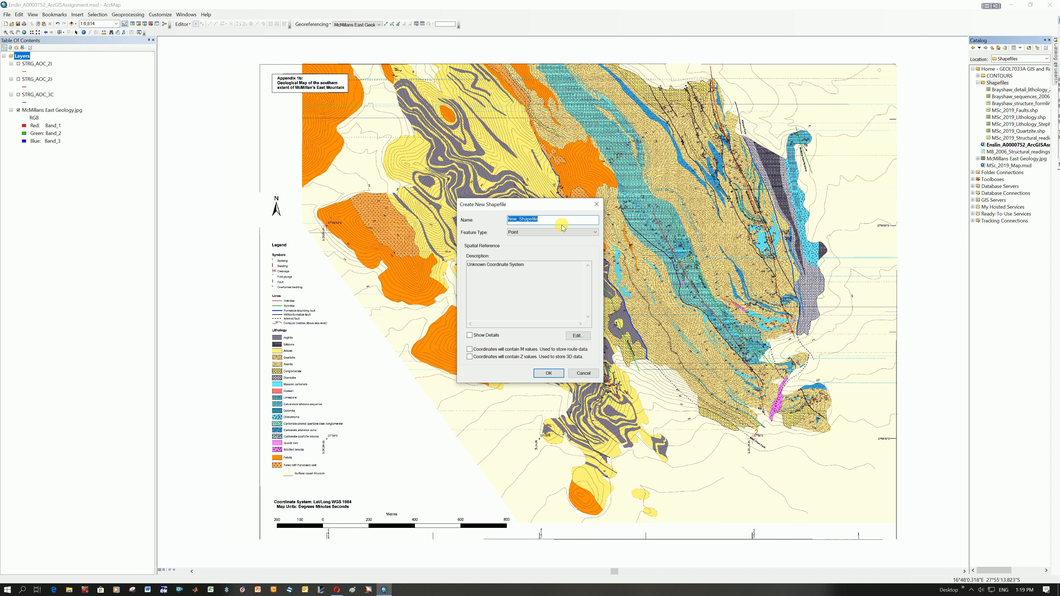
pyautogui.write('QTE_Lithology')
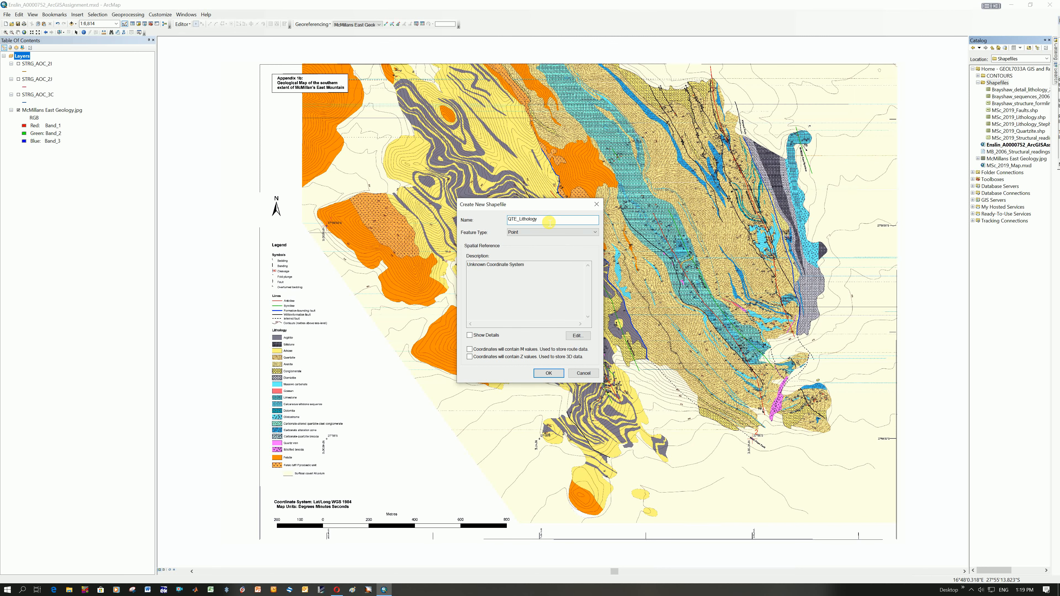
pyautogui.click(531, 232)
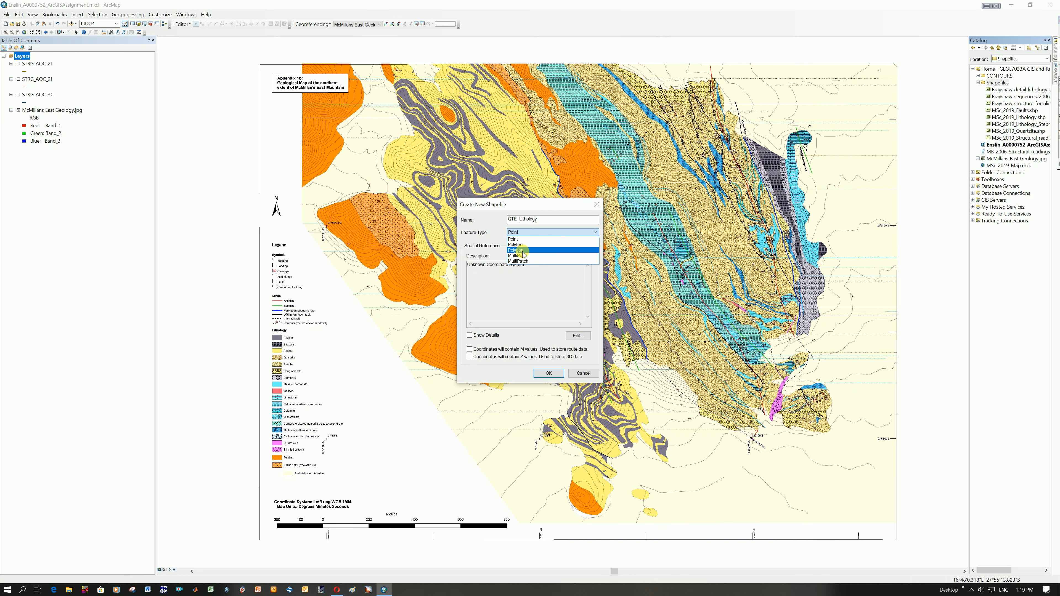
pyautogui.click(521, 251)
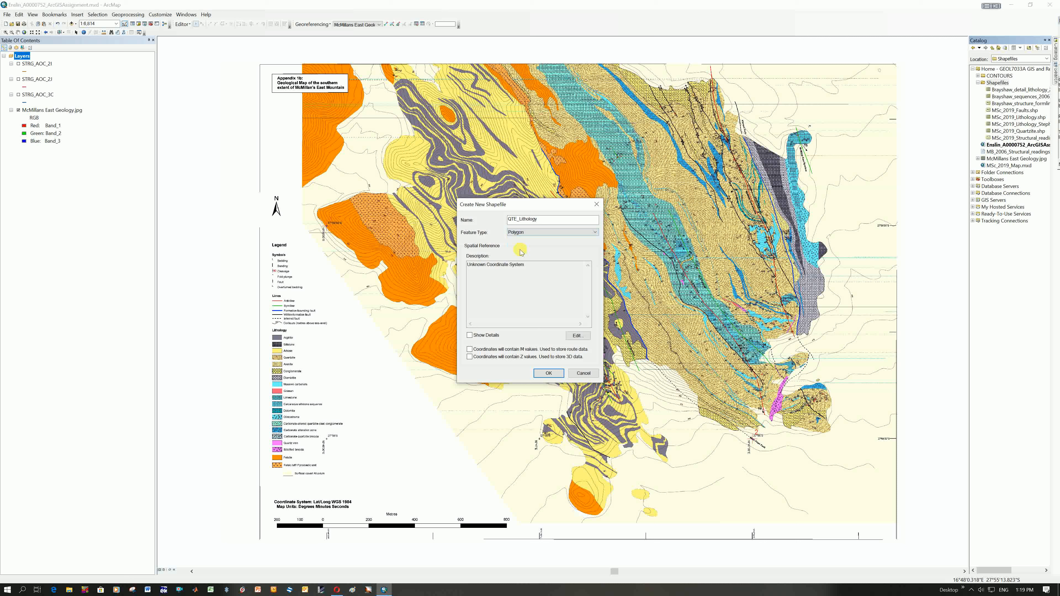
pyautogui.click(548, 373)
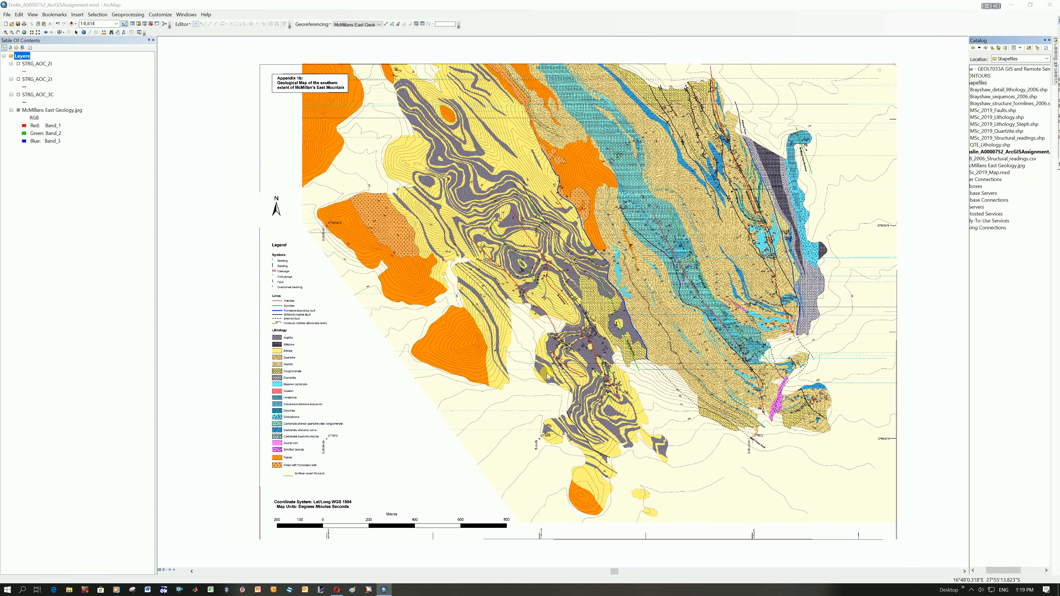
pyautogui.click(587, 334)
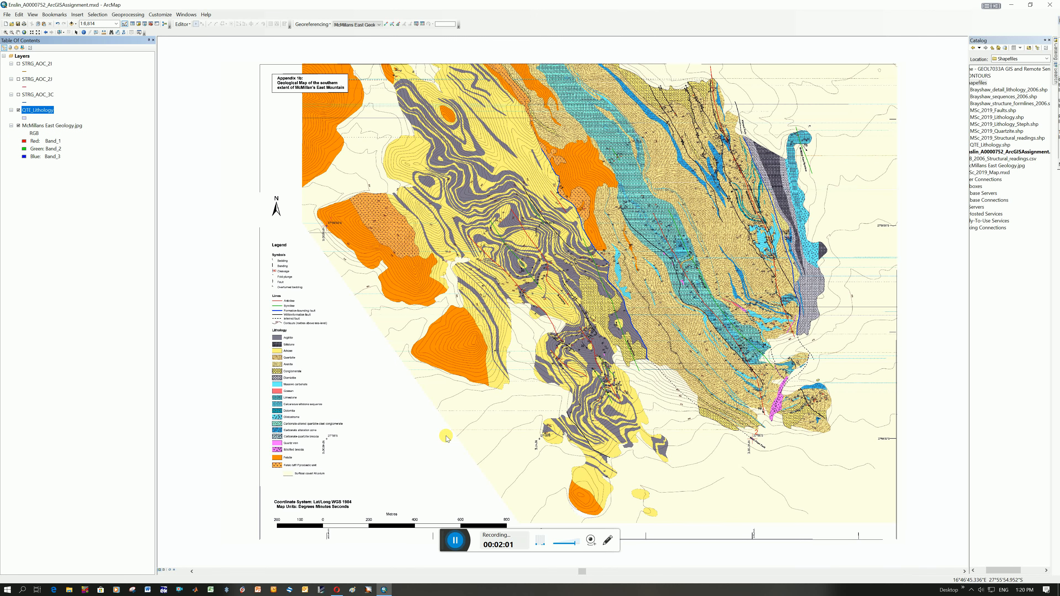
# Assign the geographic coordinate system WGS 1984 from the World group to the QTE_Lithology shapefile.
pyautogui.moveTo(1056, 106)
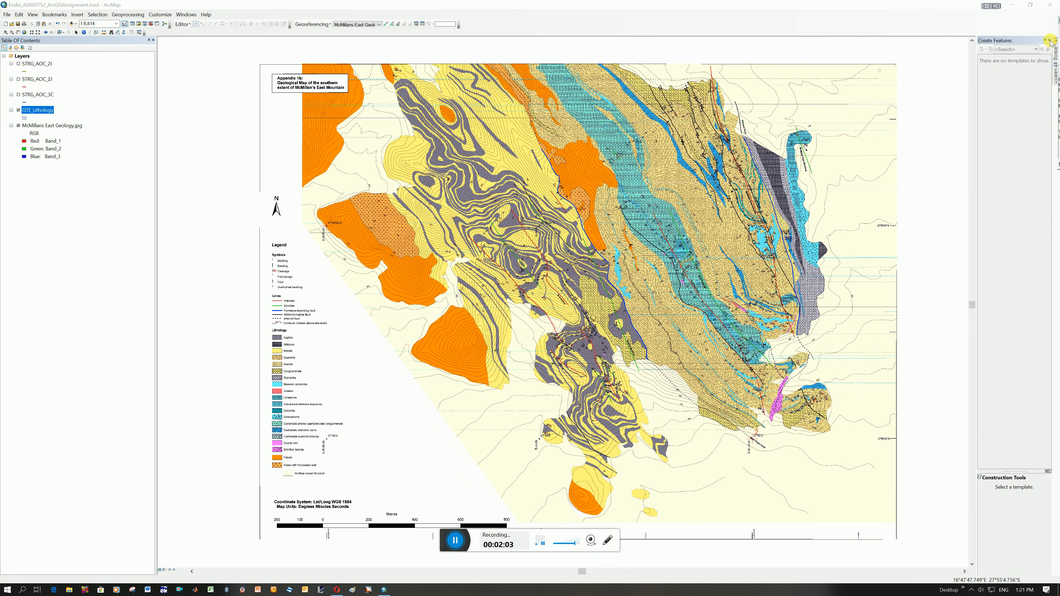
pyautogui.moveTo(1056, 54)
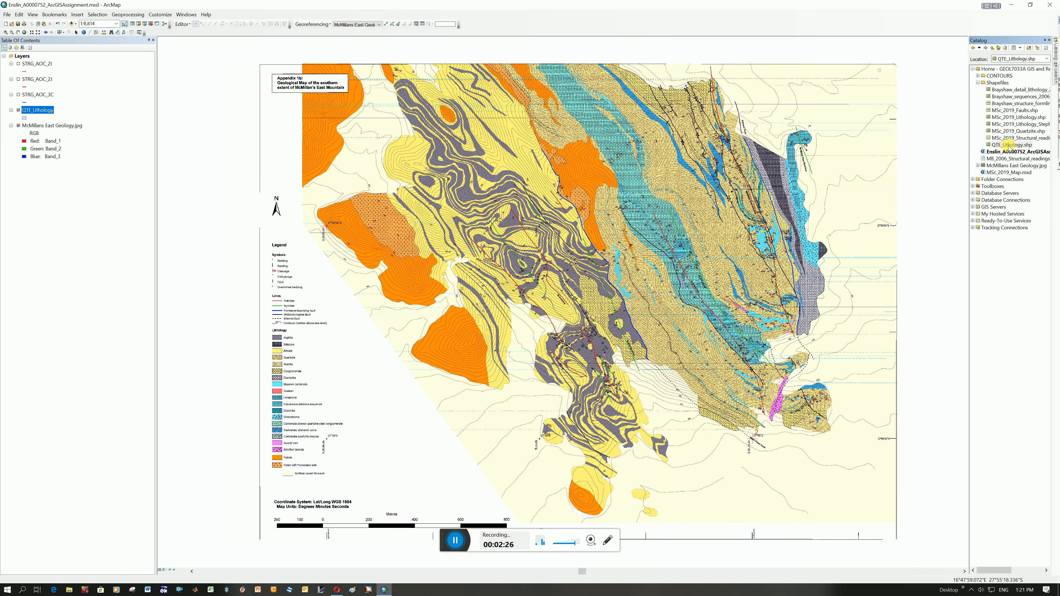
pyautogui.rightClick(1008, 147)
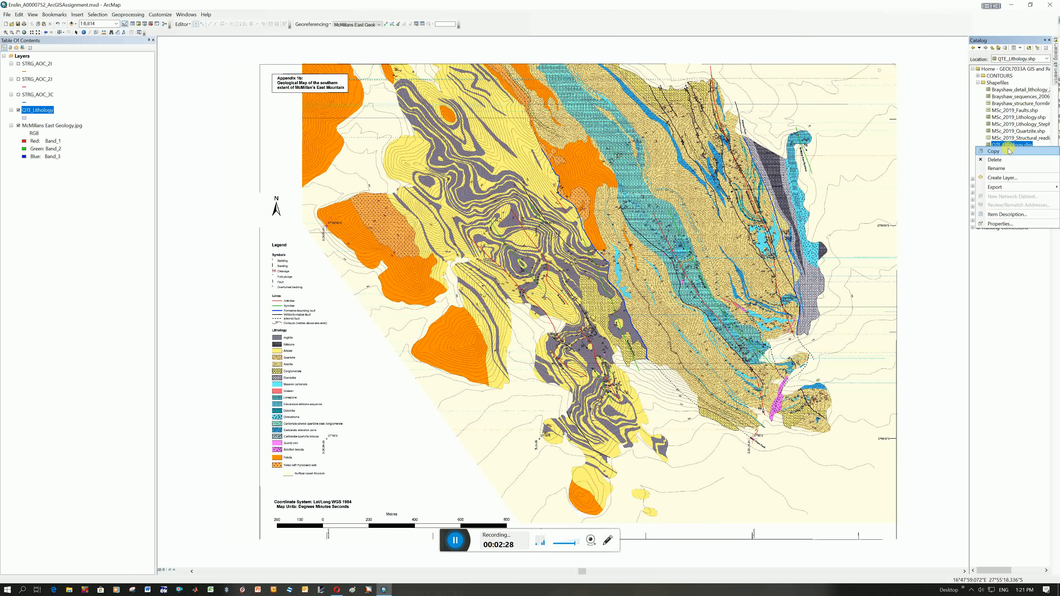
pyautogui.click(999, 224)
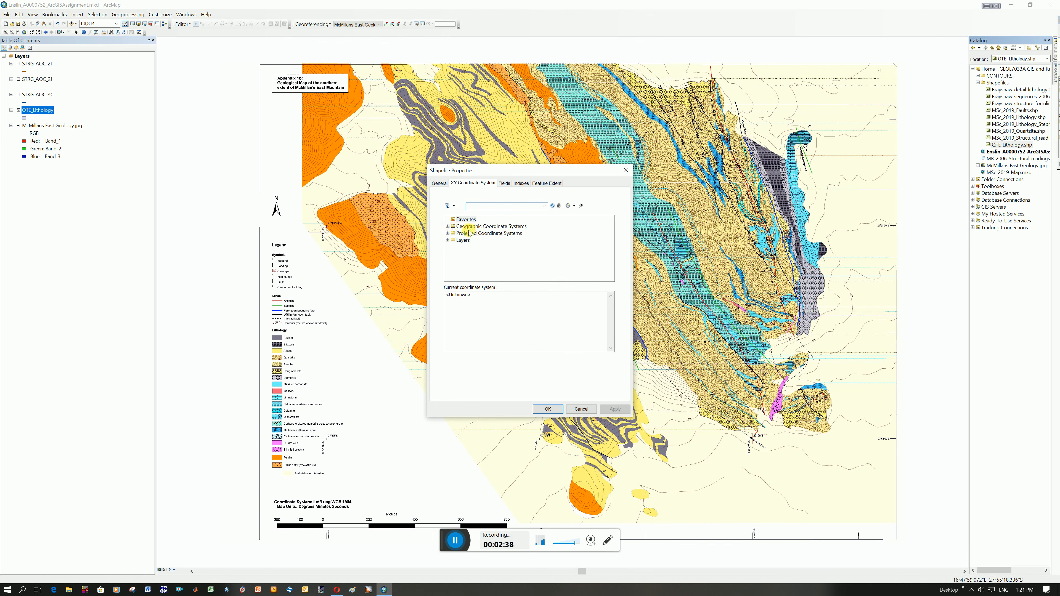
pyautogui.click(447, 227)
pyautogui.scroll(-2, 476, 250)
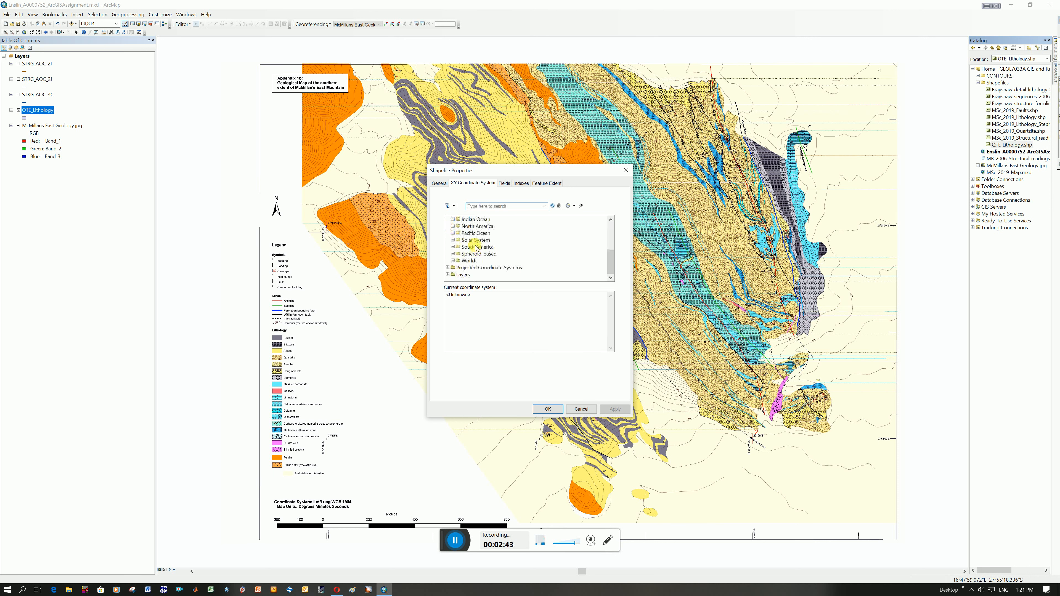
pyautogui.click(452, 260)
pyautogui.click(482, 260)
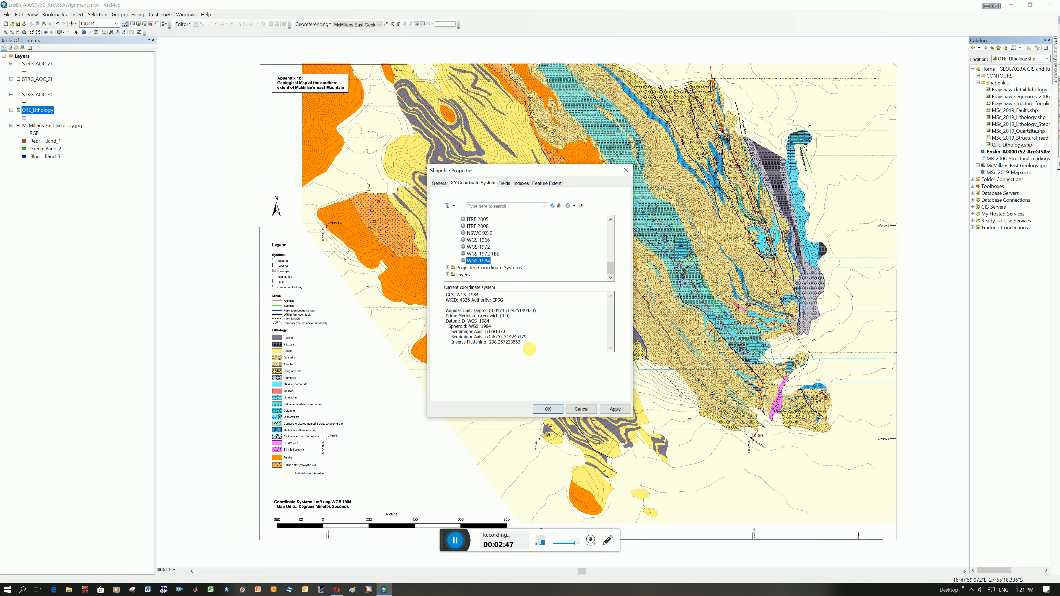
pyautogui.click(615, 411)
pyautogui.click(547, 409)
pyautogui.click(552, 410)
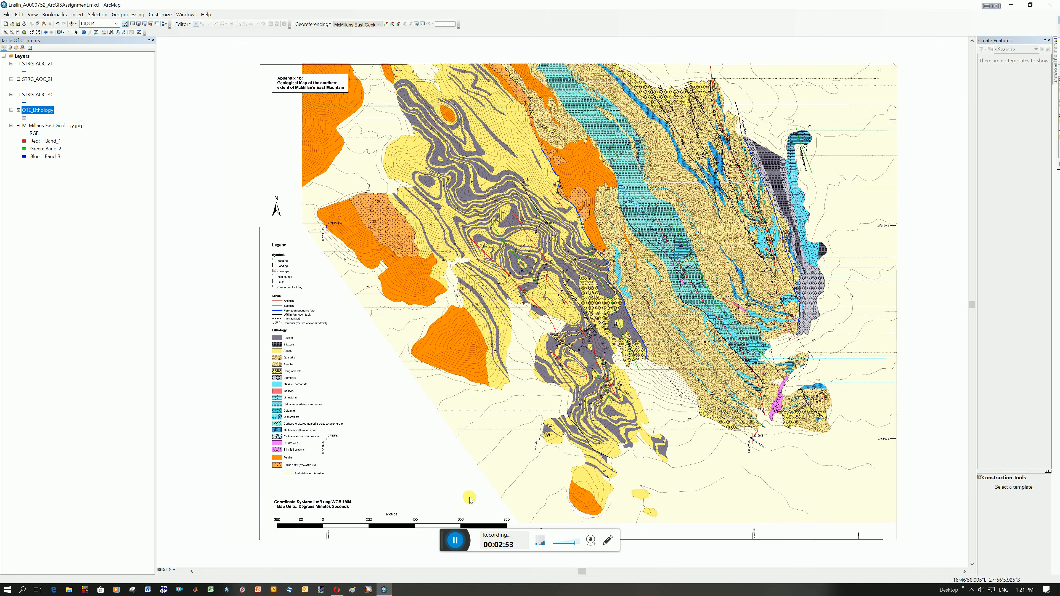
pyautogui.moveTo(456, 540); pyautogui.dragTo(434, 541)
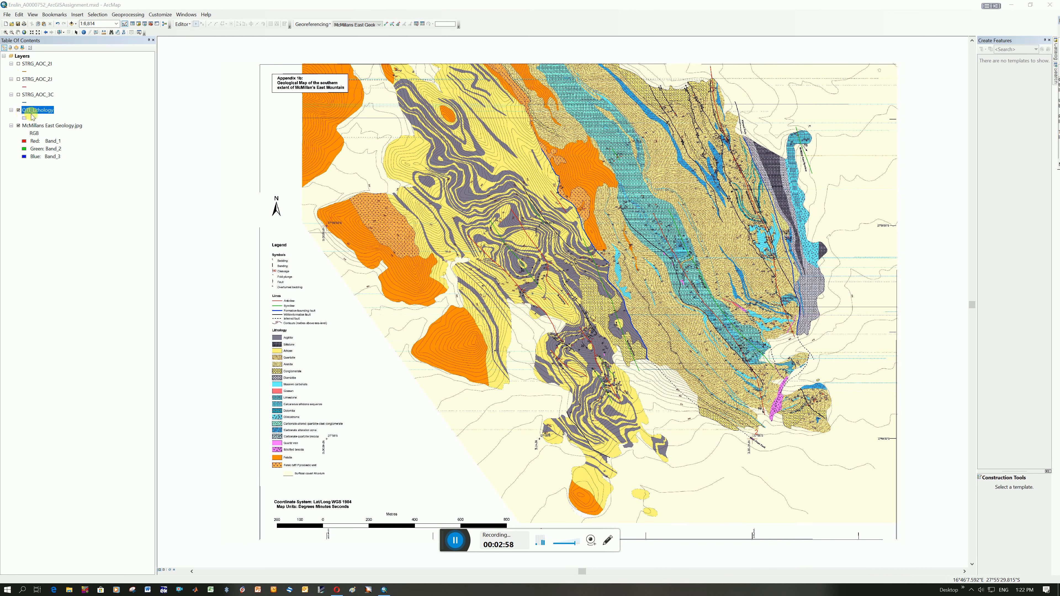
# Open the QTE_Lithology layer's attribute table and move its window below the layer list.
pyautogui.click(47, 110)
pyautogui.rightClick(47, 110)
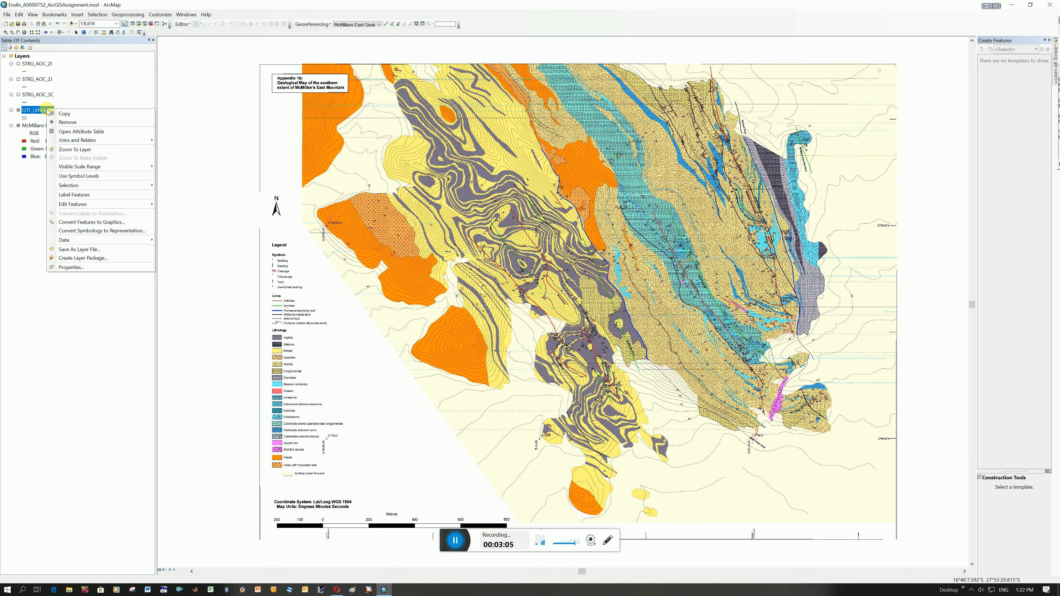
pyautogui.click(87, 131)
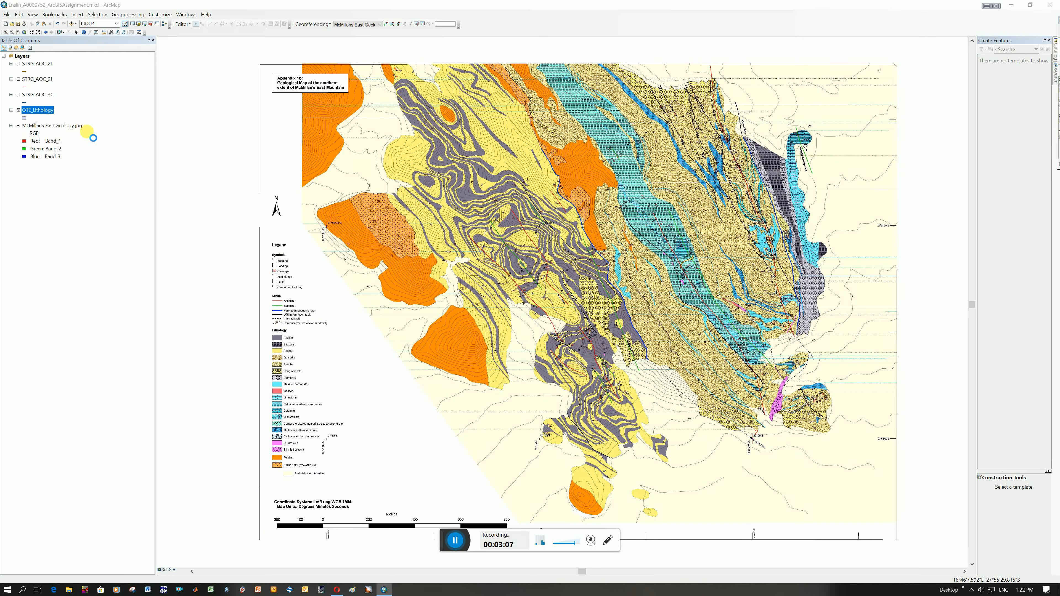
pyautogui.moveTo(143, 74); pyautogui.dragTo(146, 163)
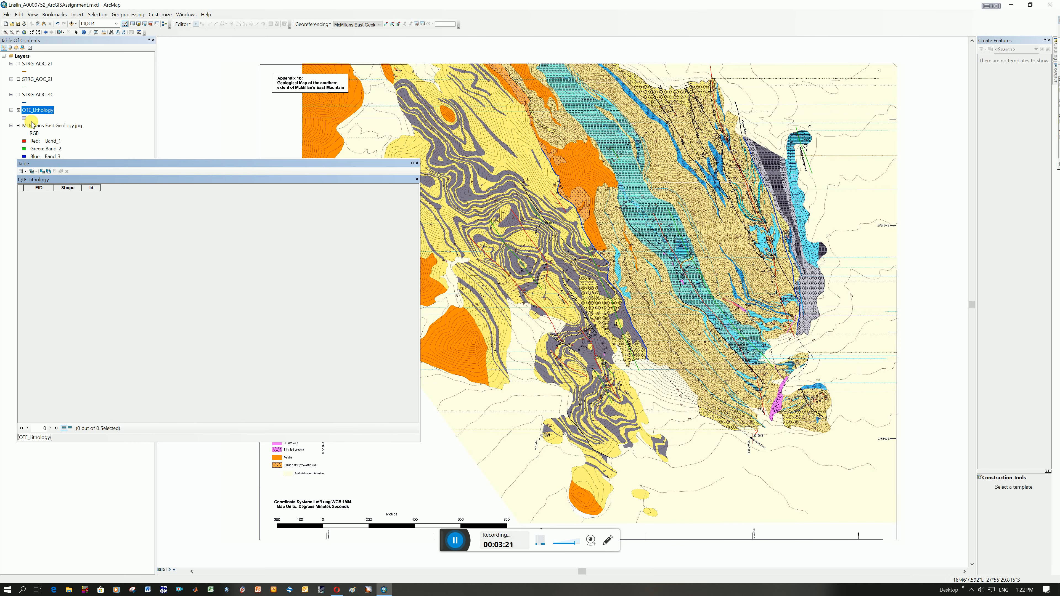
# Add a Text field named Unit_Code to the QTE_Lithology attribute table and close the table.
pyautogui.click(25, 171)
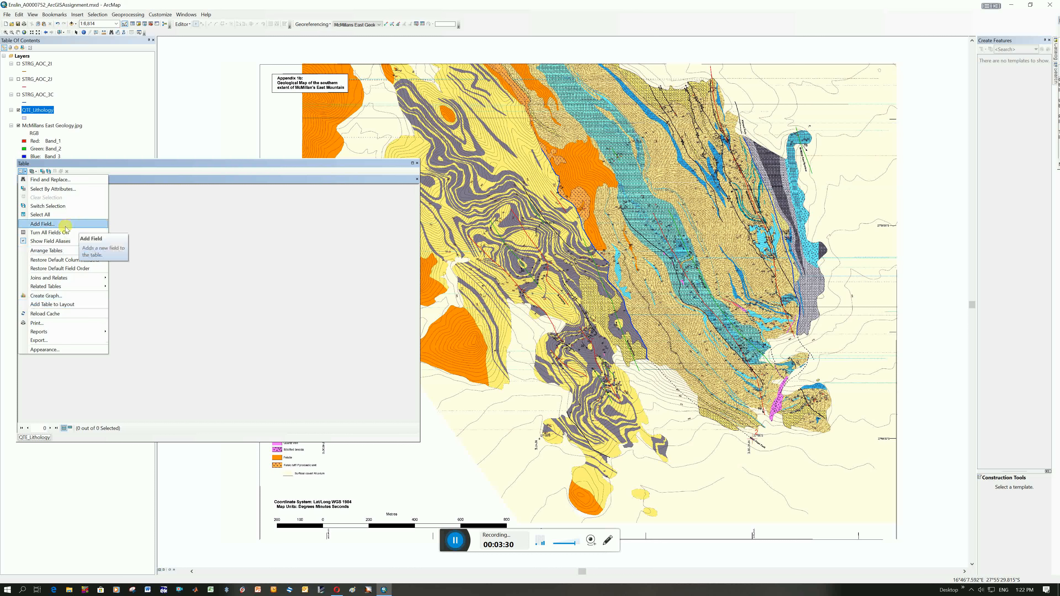
pyautogui.click(53, 224)
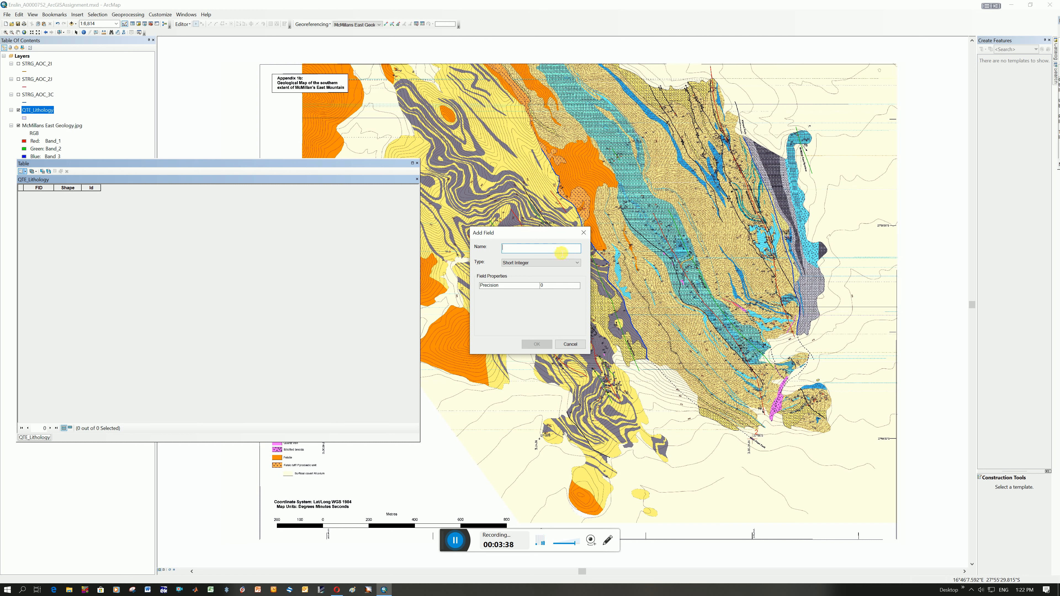
pyautogui.write('nit_Code')
pyautogui.click(513, 264)
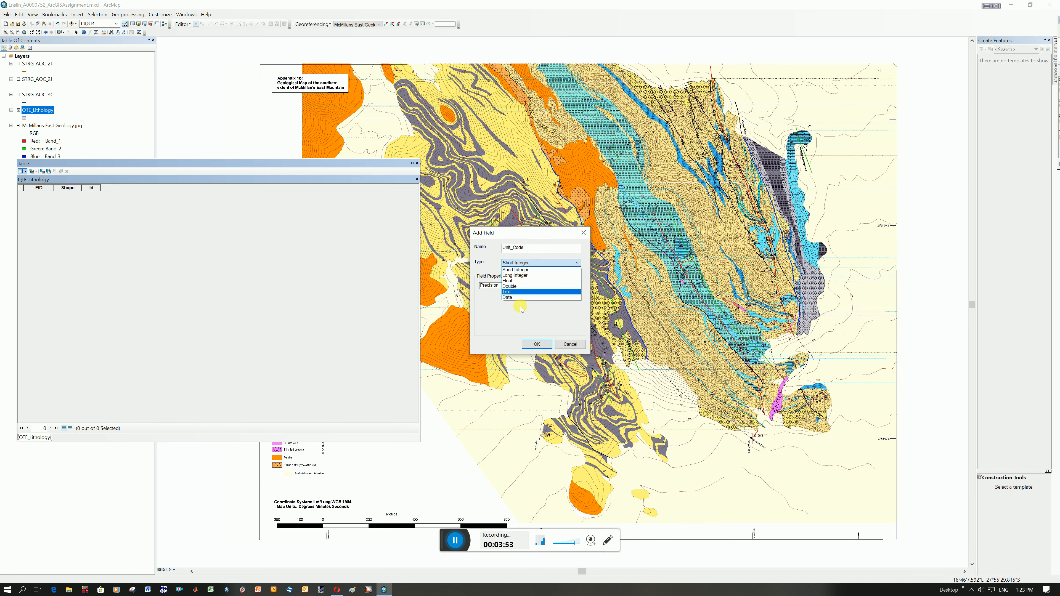
pyautogui.click(513, 294)
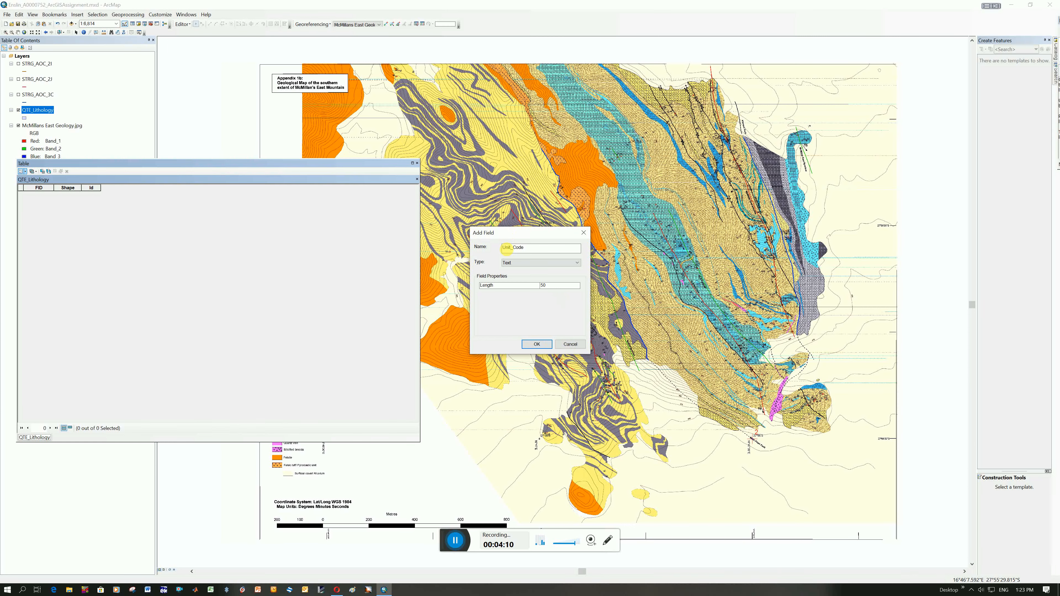
pyautogui.moveTo(534, 248); pyautogui.dragTo(493, 247)
pyautogui.press('End')
pyautogui.click(521, 262)
pyautogui.click(521, 263)
pyautogui.click(519, 263)
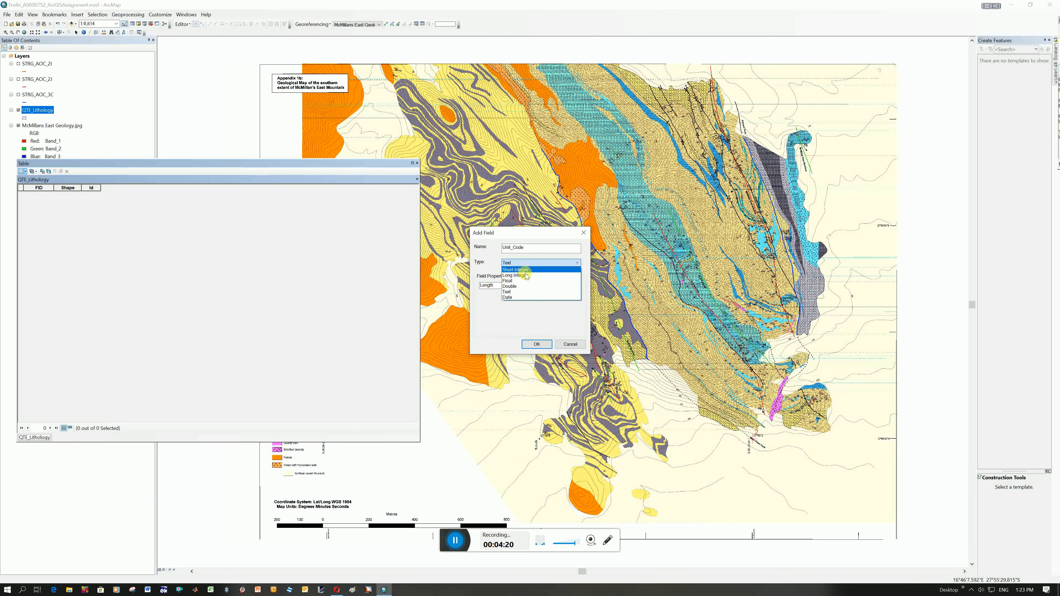
pyautogui.click(501, 324)
pyautogui.click(537, 346)
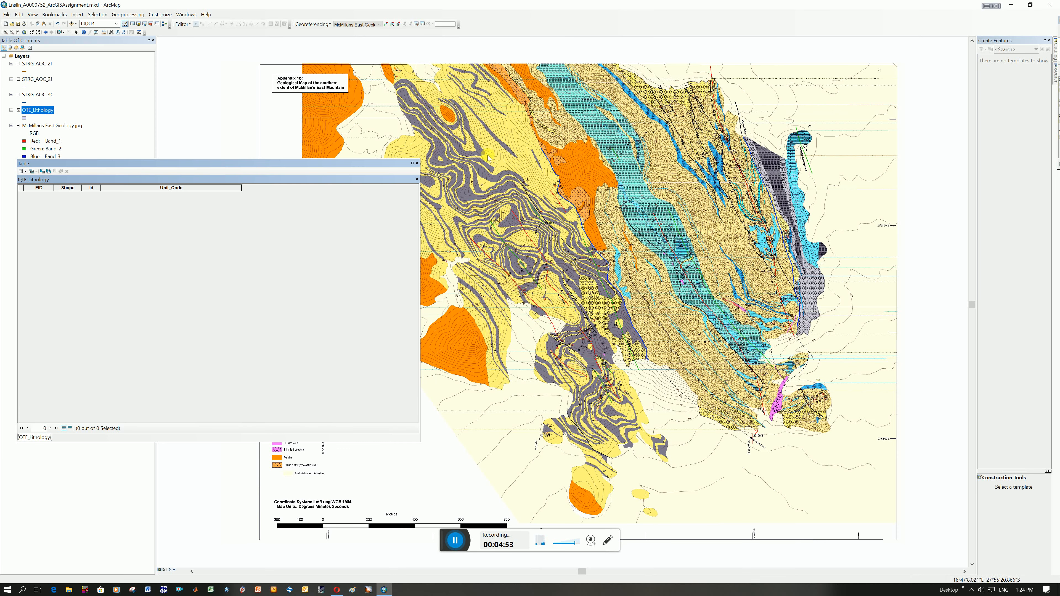
pyautogui.click(417, 164)
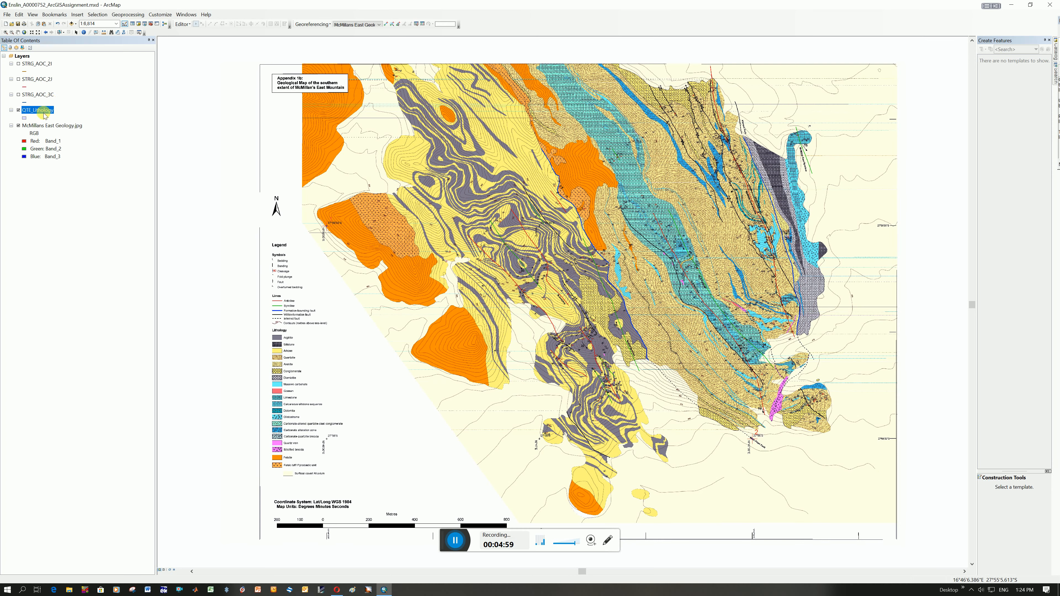
# Change the QTE_Lithology layer's single symbol to the Hollow style and apply it.
pyautogui.rightClick(40, 111)
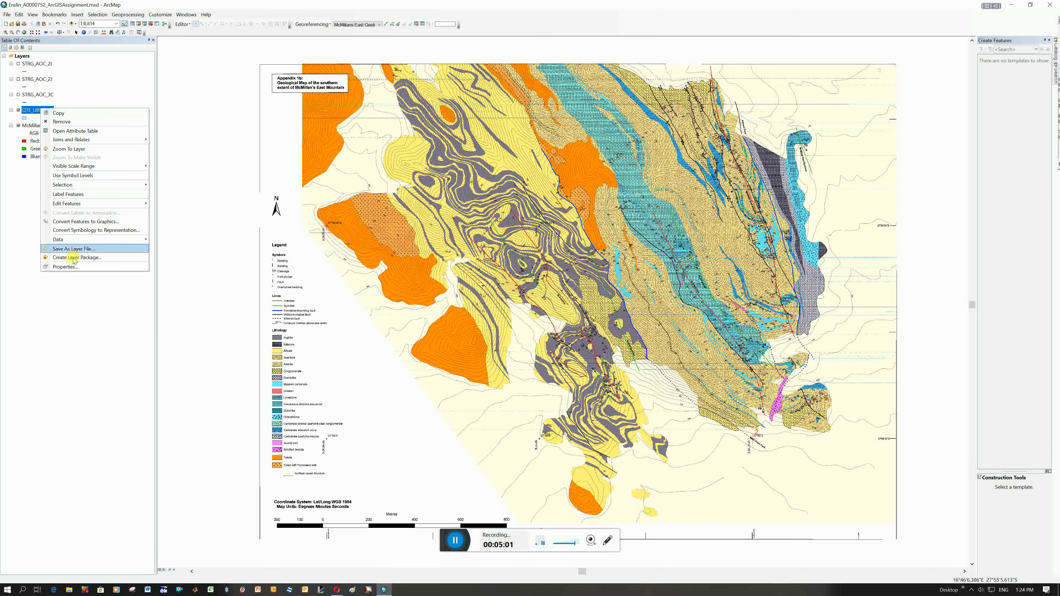
pyautogui.click(78, 266)
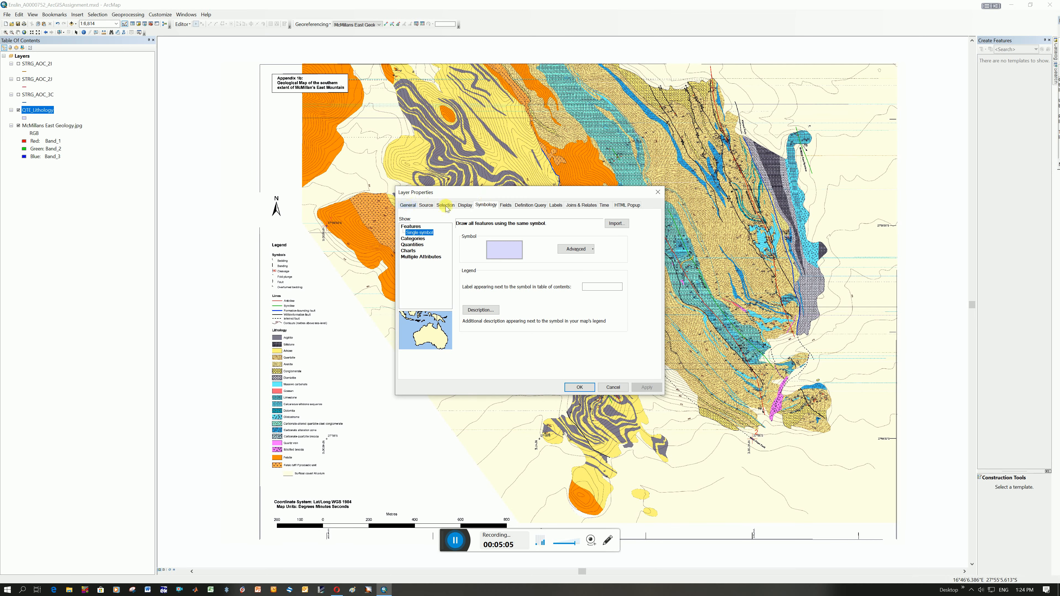
pyautogui.click(484, 206)
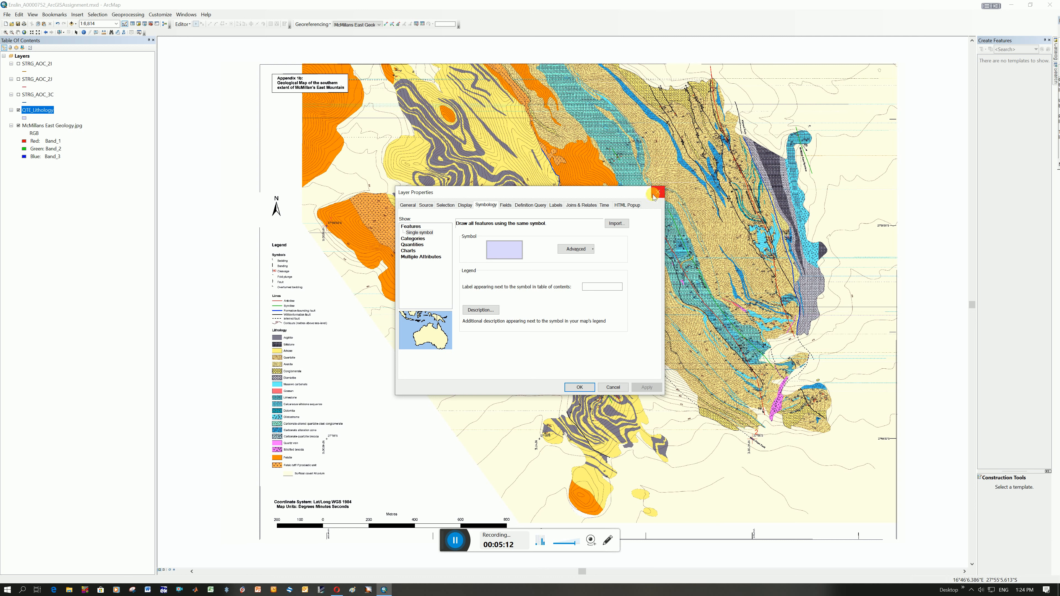
pyautogui.click(503, 253)
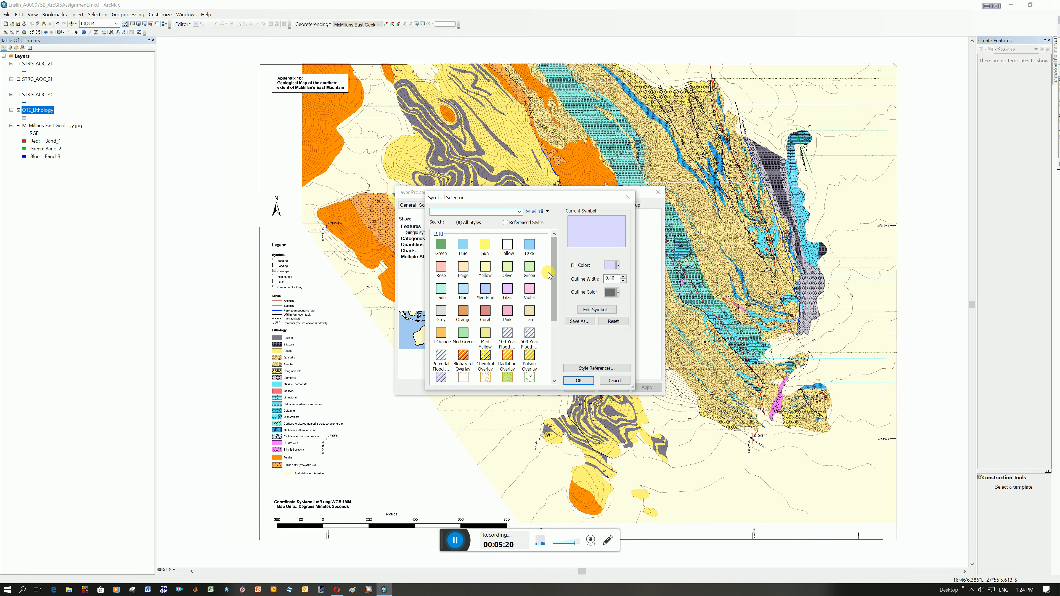
pyautogui.click(508, 245)
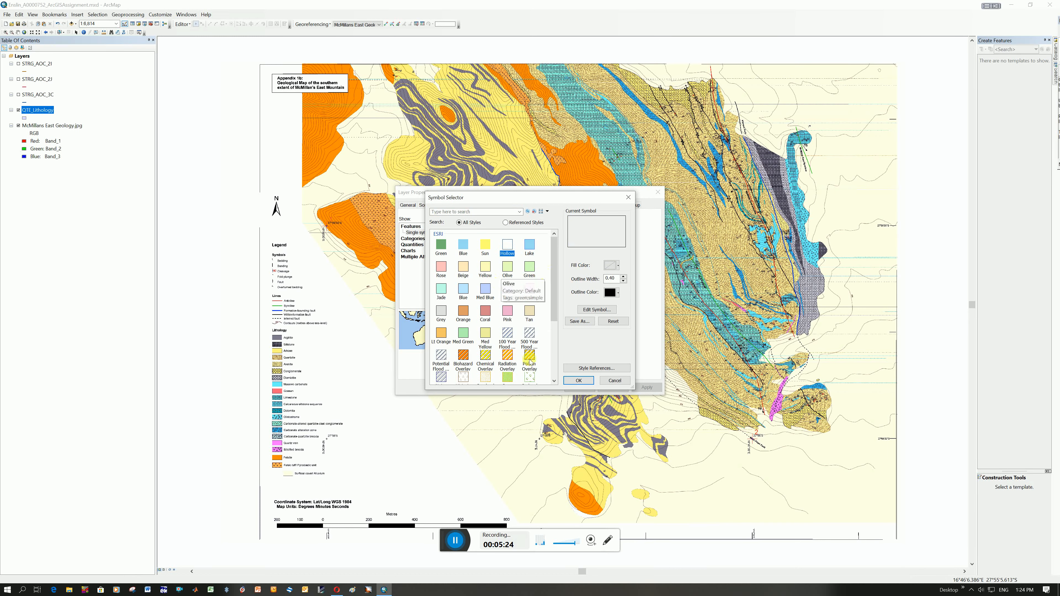
pyautogui.click(580, 380)
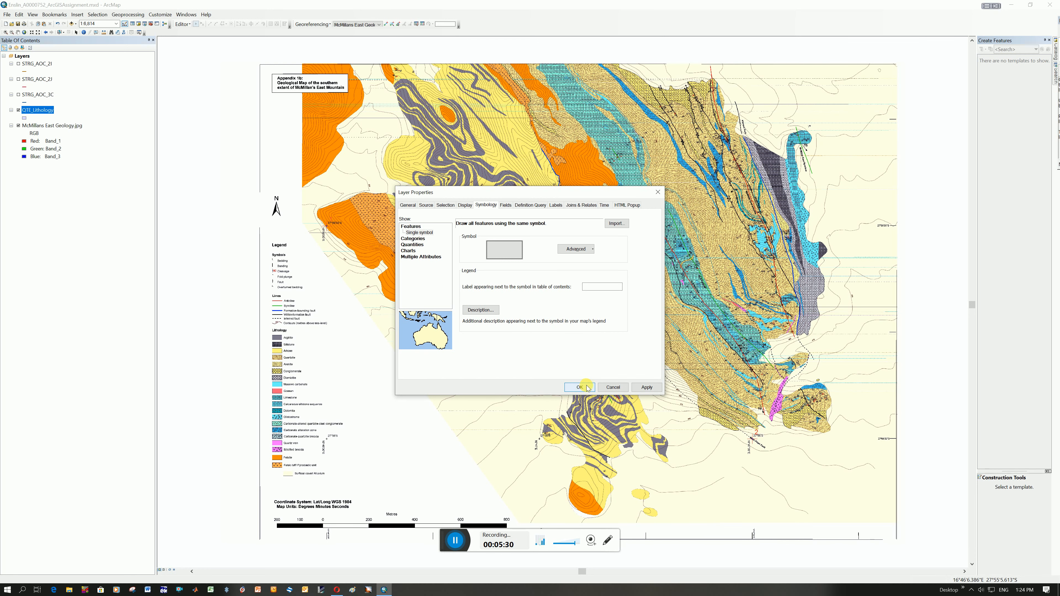
pyautogui.click(586, 386)
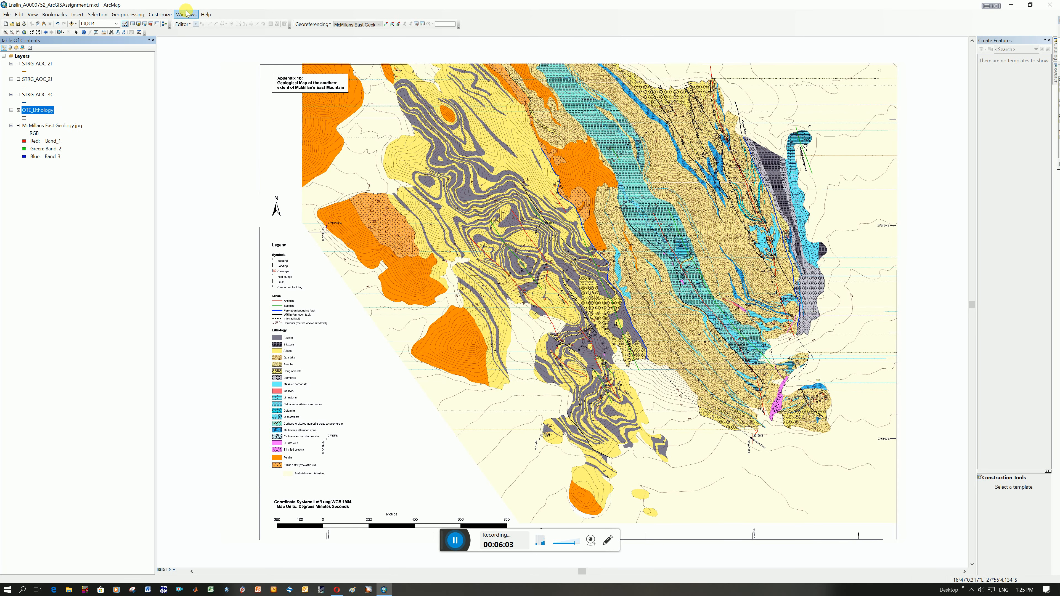
# Make the Editor toolbar available and float it over the upper-left corner of the map.
pyautogui.click(169, 15)
pyautogui.moveTo(182, 23)
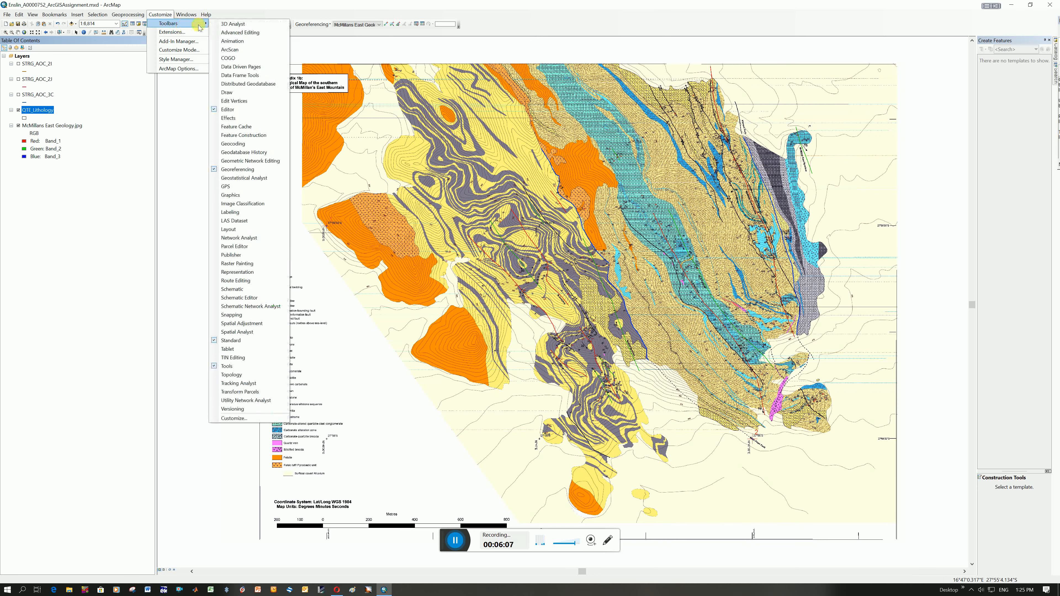
pyautogui.click(226, 111)
pyautogui.moveTo(174, 26); pyautogui.dragTo(181, 75)
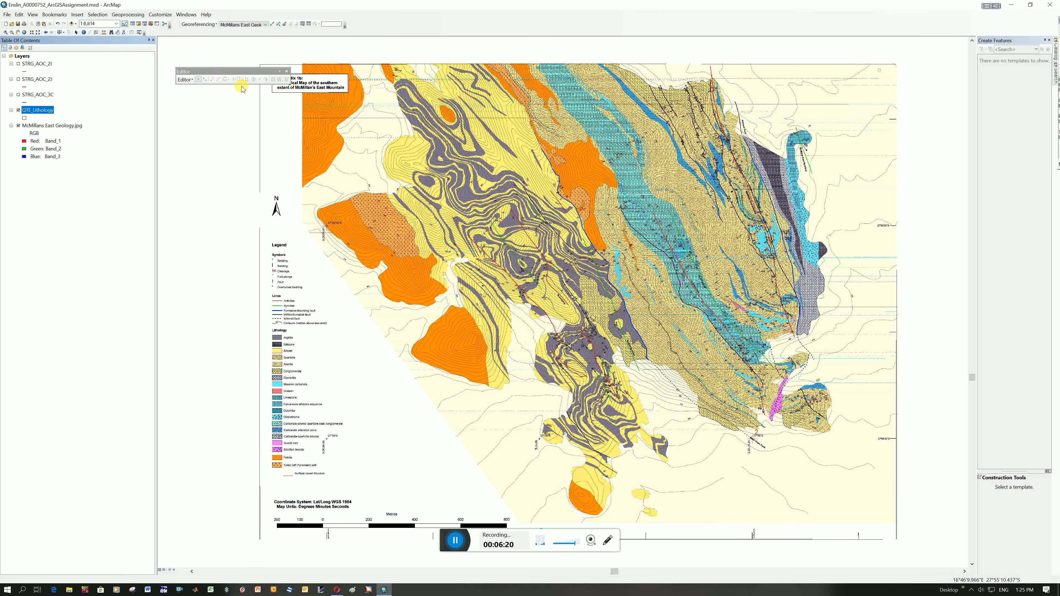
# Start an edit session on the QTE_Lithology layer.
pyautogui.rightClick(41, 110)
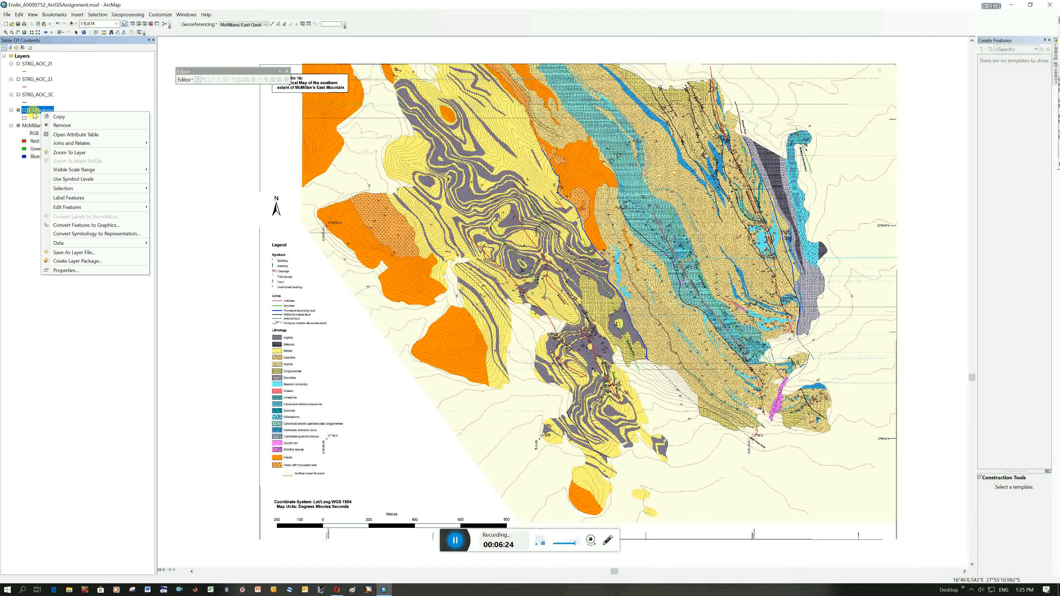
pyautogui.moveTo(101, 210)
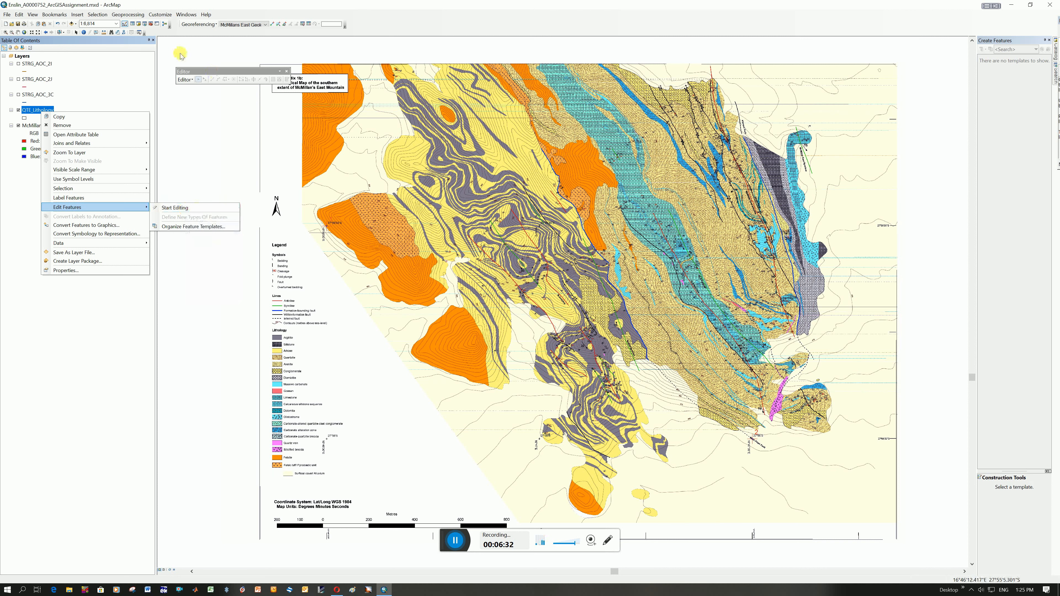
pyautogui.click(178, 209)
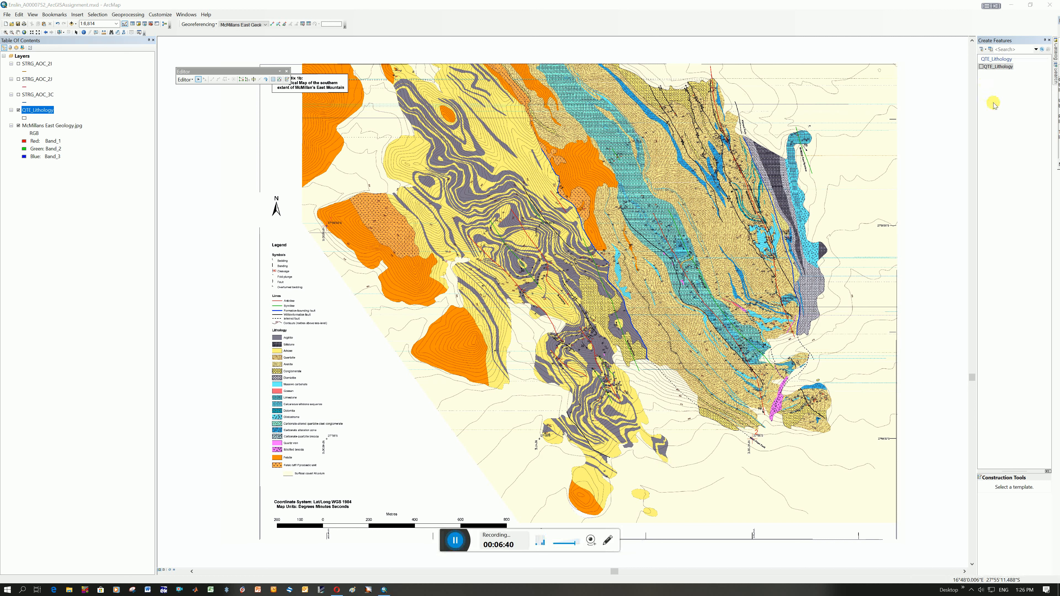
pyautogui.rightClick(35, 110)
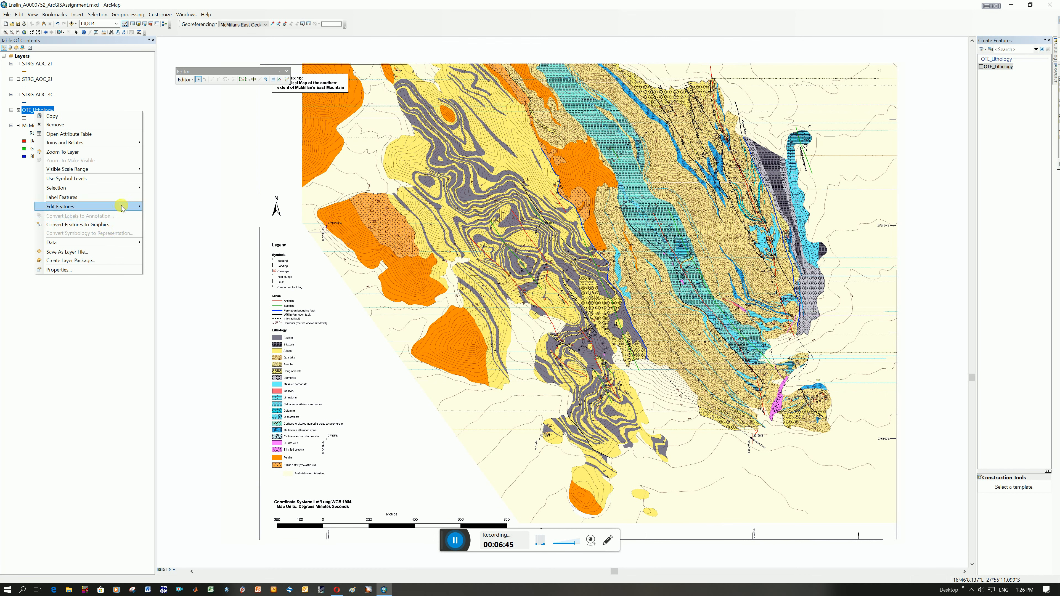
pyautogui.click(1023, 44)
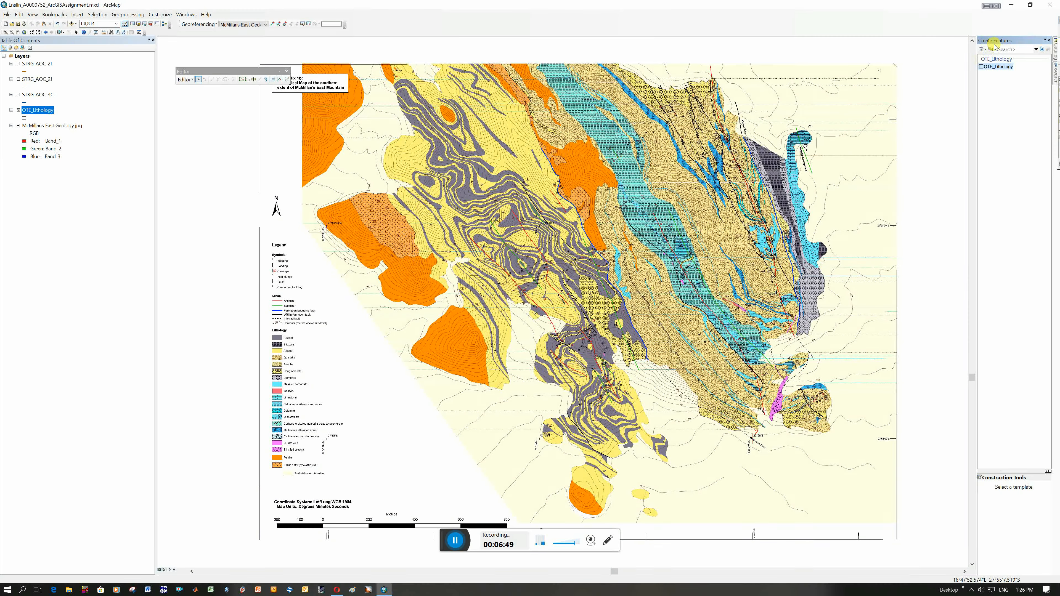
# Digitize a QTE_Lithology polygon around the tan quartzite area east of the teal band, starting at the map's northern edge, and save the edits.
pyautogui.click(997, 67)
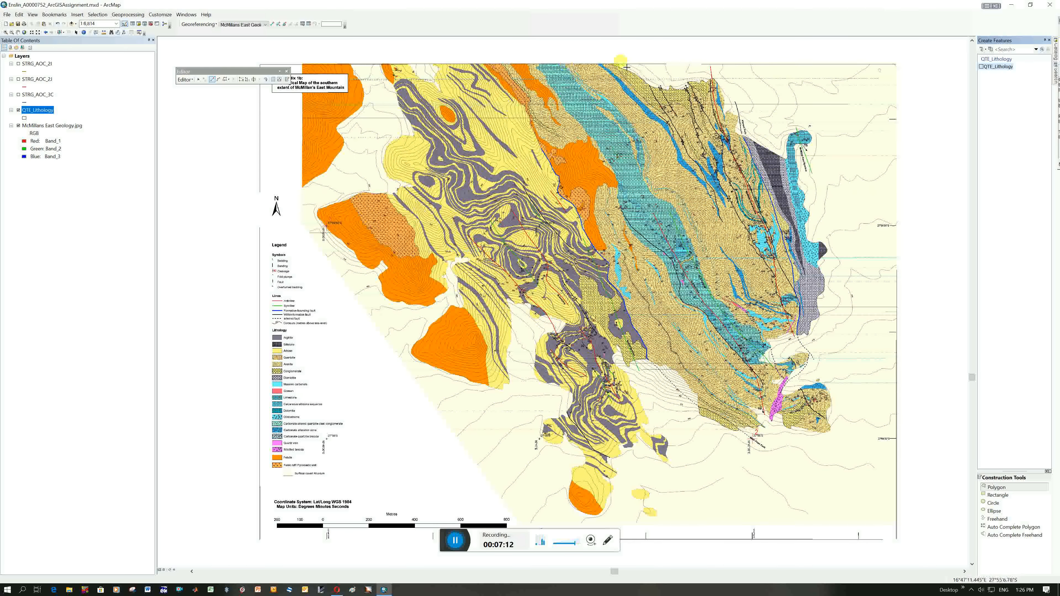
pyautogui.scroll(1, 626, 74)
pyautogui.scroll(-1, 628, 77)
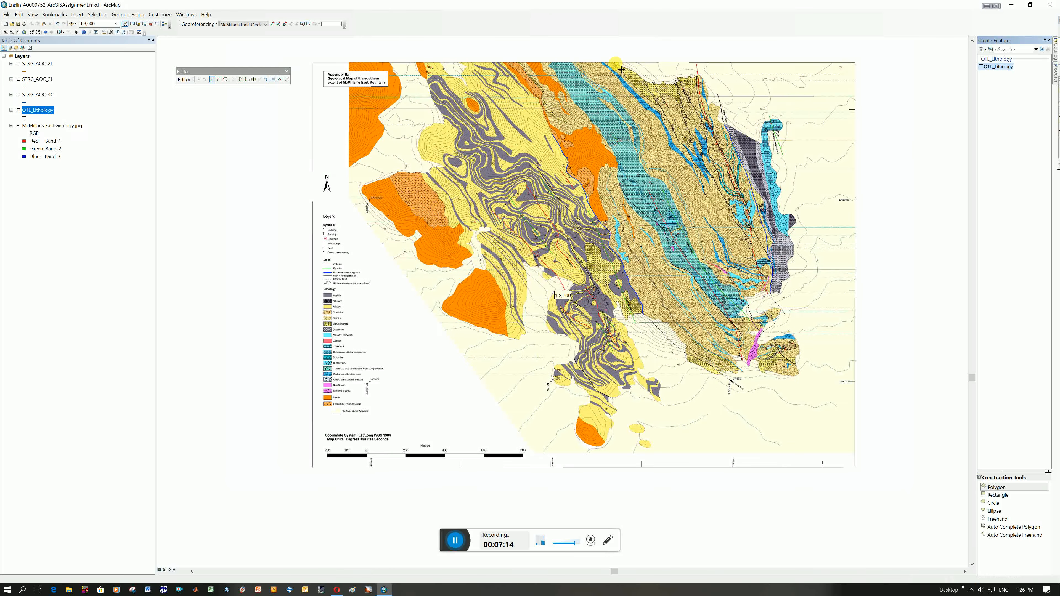
pyautogui.scroll(-2, 621, 70)
pyautogui.scroll(-1, 619, 69)
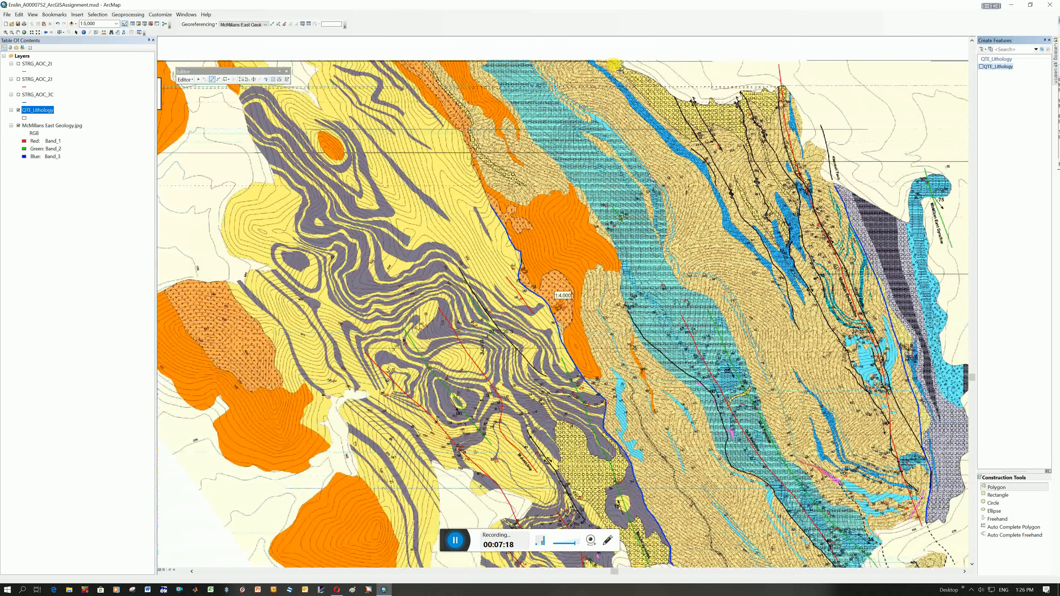
pyautogui.scroll(-1, 620, 70)
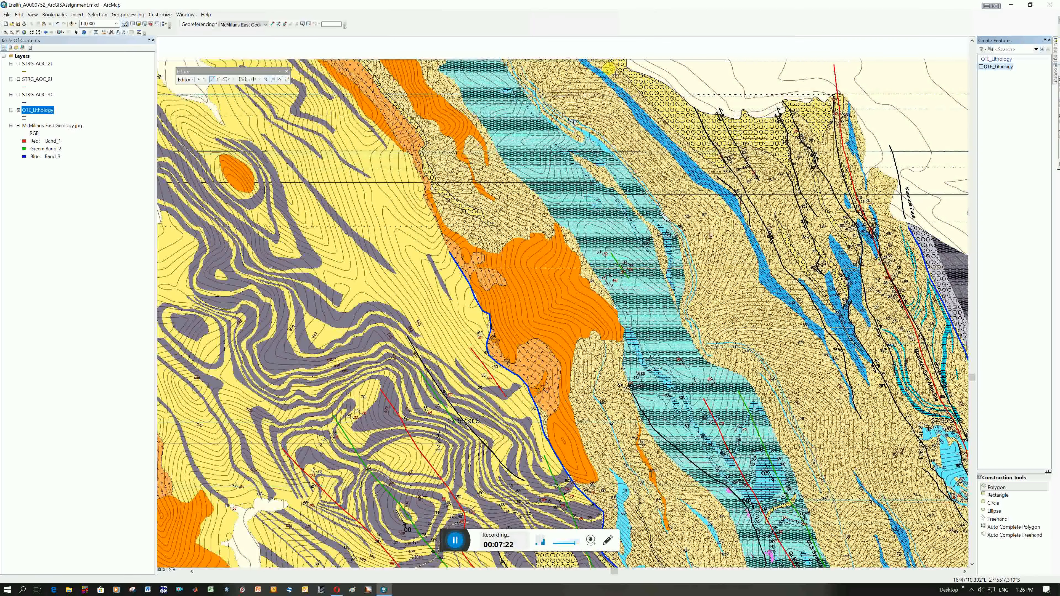
pyautogui.scroll(2, 751, 171)
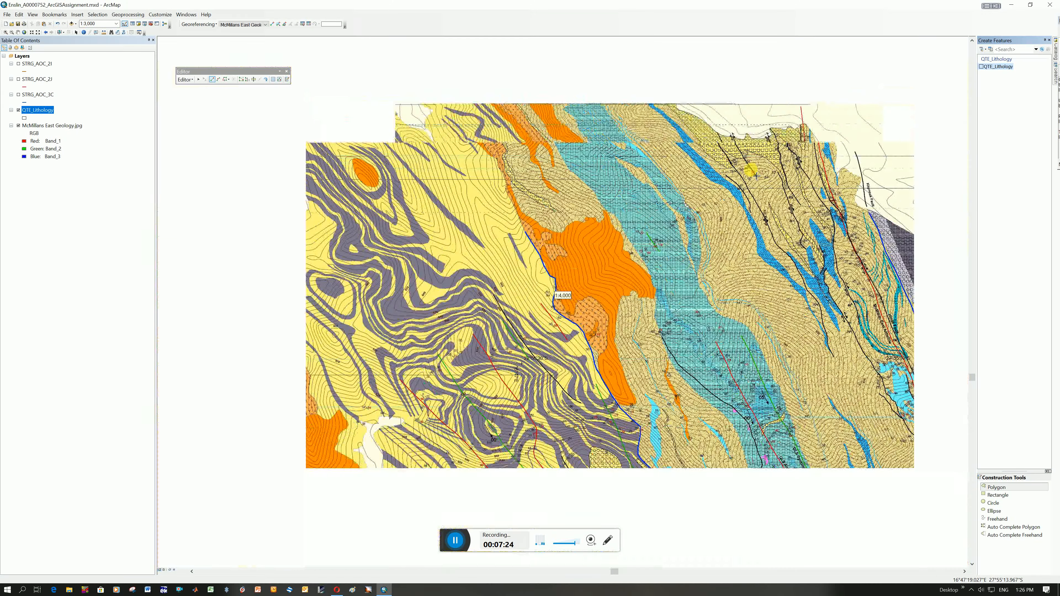
pyautogui.scroll(1, 751, 177)
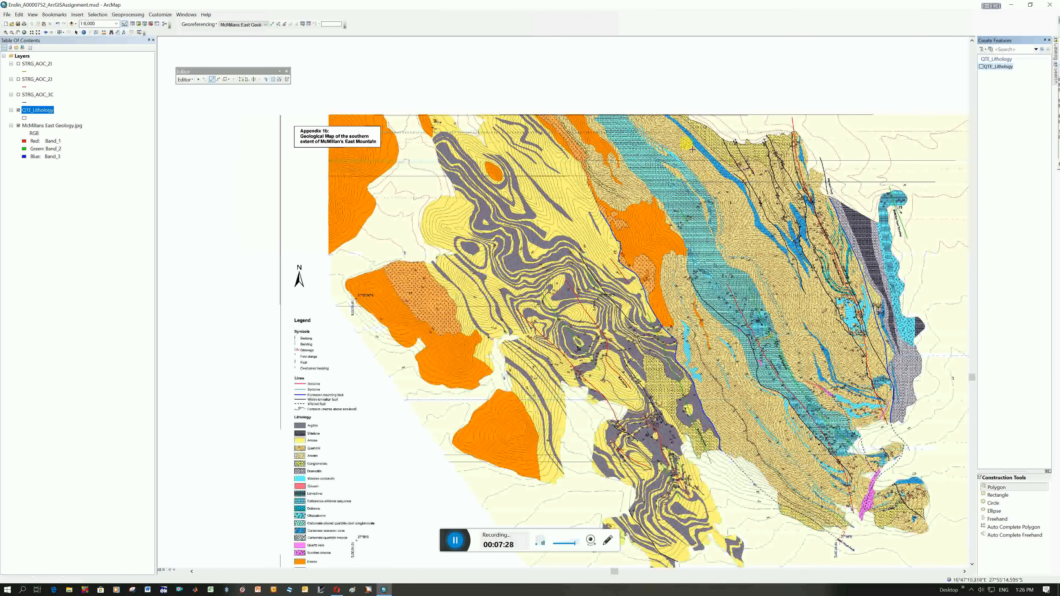
pyautogui.click(627, 114)
pyautogui.click(682, 115)
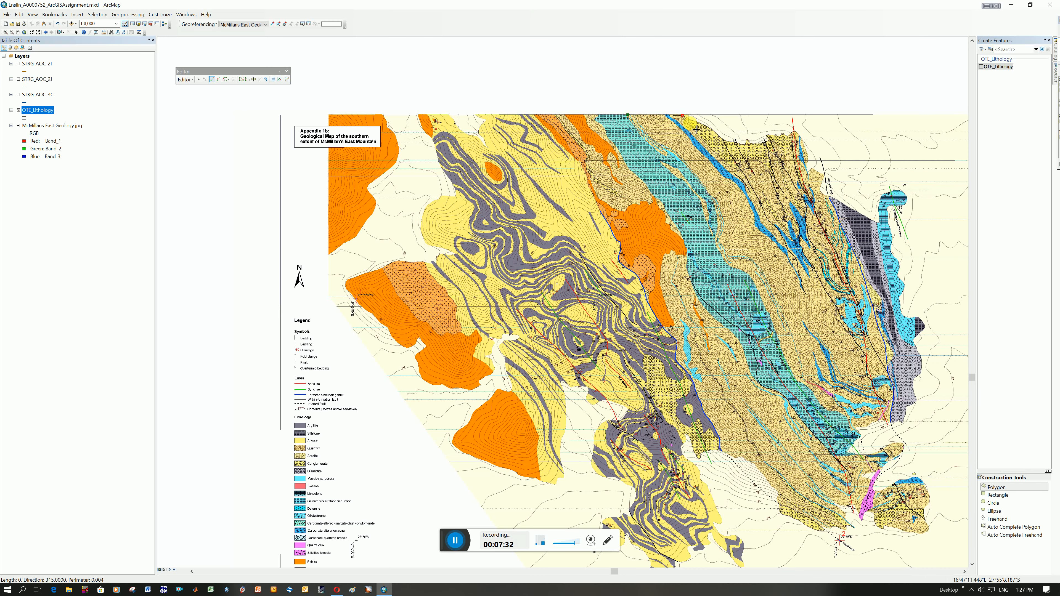
pyautogui.click(690, 123)
pyautogui.click(720, 158)
pyautogui.click(738, 169)
pyautogui.click(734, 157)
pyautogui.click(747, 162)
pyautogui.click(747, 155)
pyautogui.click(773, 170)
pyautogui.click(766, 142)
pyautogui.click(770, 139)
pyautogui.click(787, 157)
pyautogui.click(792, 134)
pyautogui.click(808, 152)
pyautogui.click(807, 171)
pyautogui.click(814, 169)
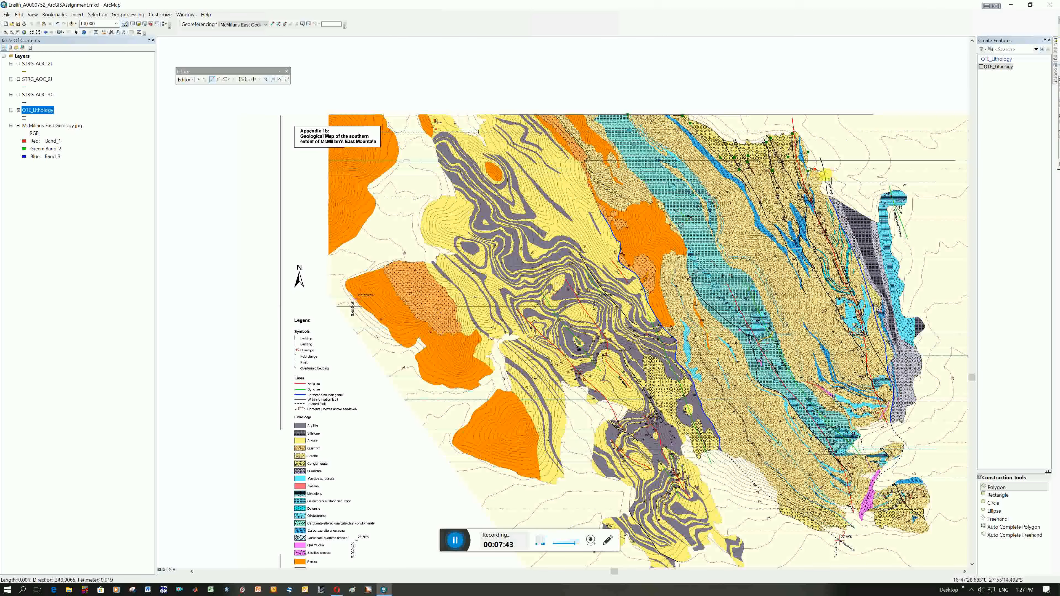
pyautogui.click(822, 175)
pyautogui.click(820, 189)
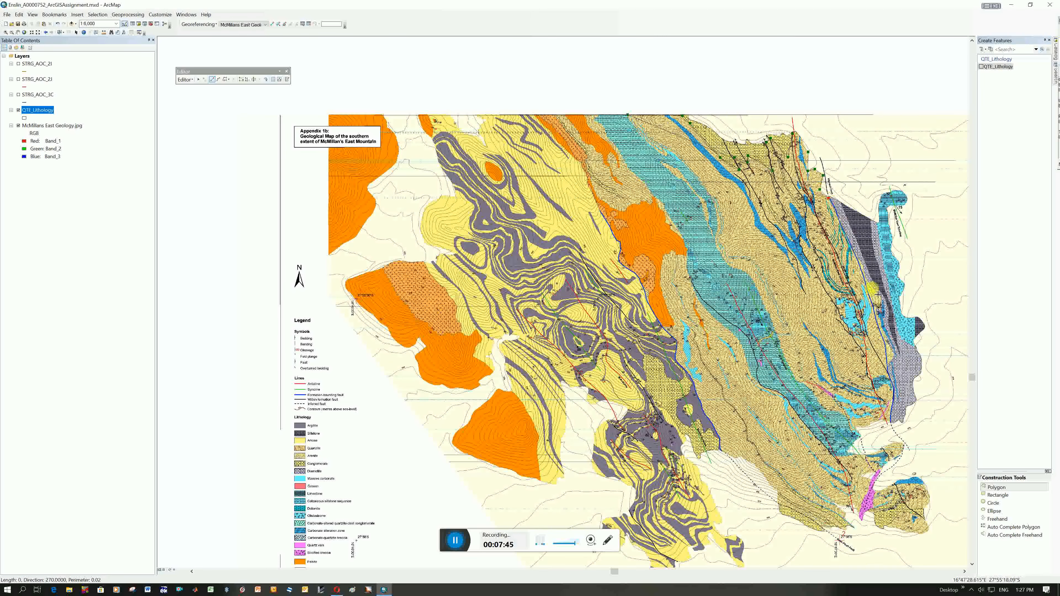
pyautogui.click(867, 279)
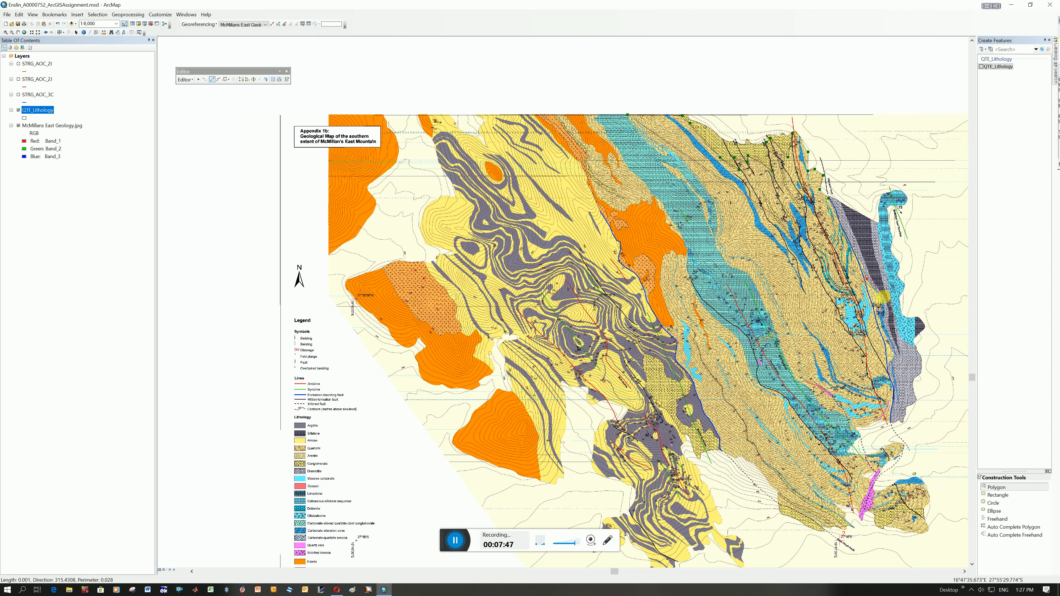
pyautogui.click(877, 312)
pyautogui.click(902, 363)
pyautogui.click(888, 368)
pyautogui.click(894, 387)
pyautogui.click(890, 421)
pyautogui.click(854, 429)
pyautogui.click(845, 419)
pyautogui.click(819, 404)
pyautogui.click(806, 387)
pyautogui.click(797, 378)
pyautogui.click(748, 272)
pyautogui.click(728, 262)
pyautogui.click(714, 240)
pyautogui.click(713, 203)
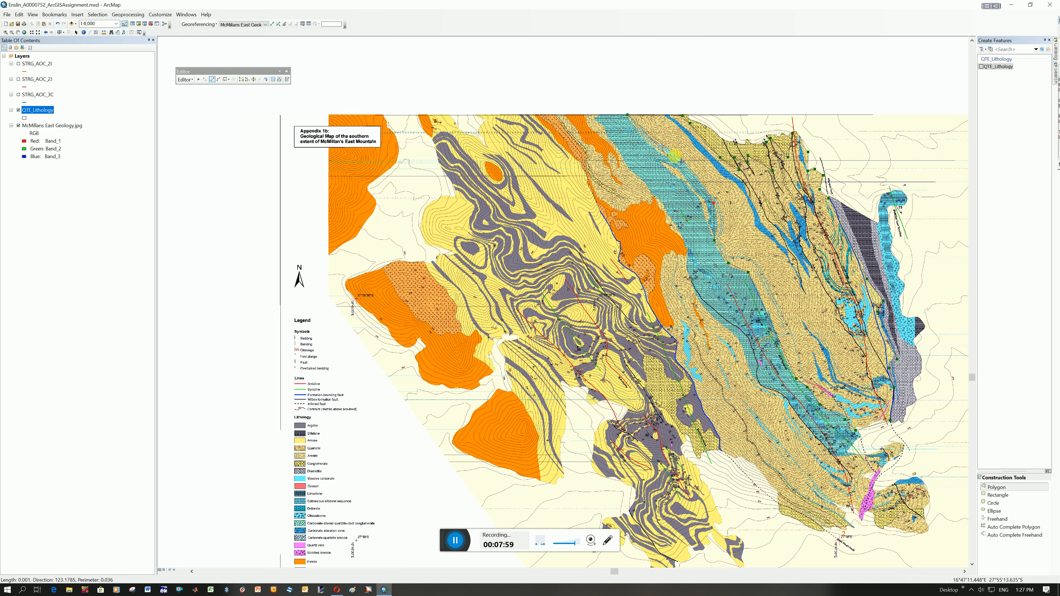
pyautogui.click(673, 152)
pyautogui.click(666, 158)
pyautogui.click(640, 138)
pyautogui.rightClick(641, 138)
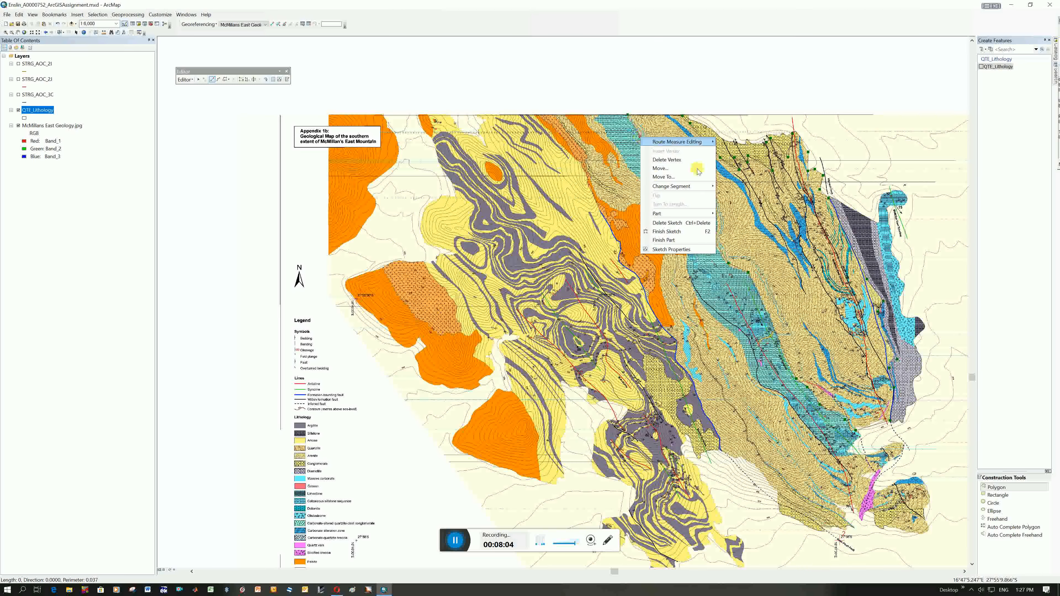
pyautogui.click(683, 228)
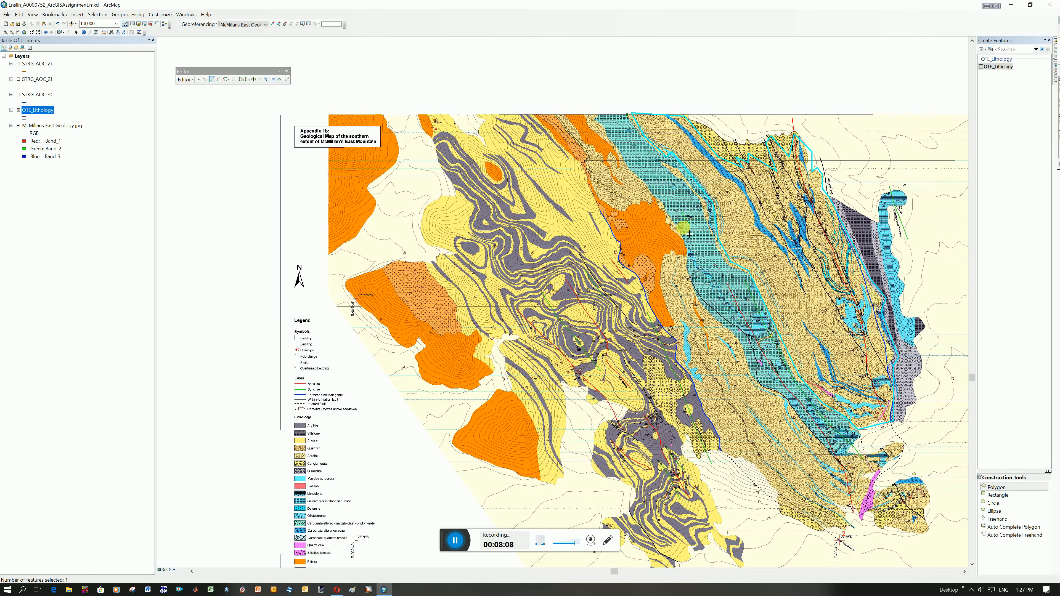
pyautogui.click(193, 84)
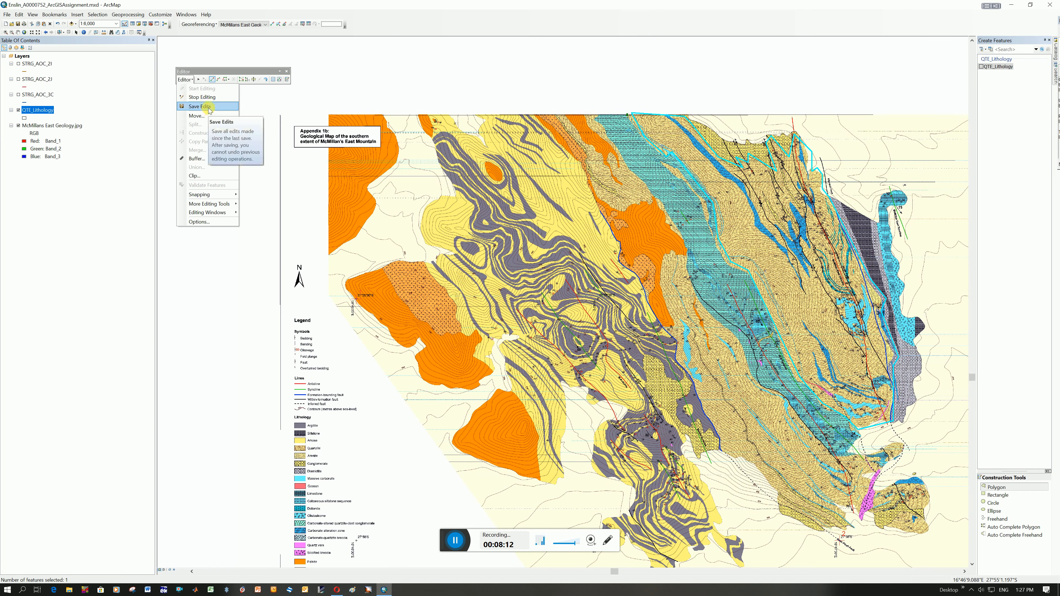
pyautogui.click(209, 109)
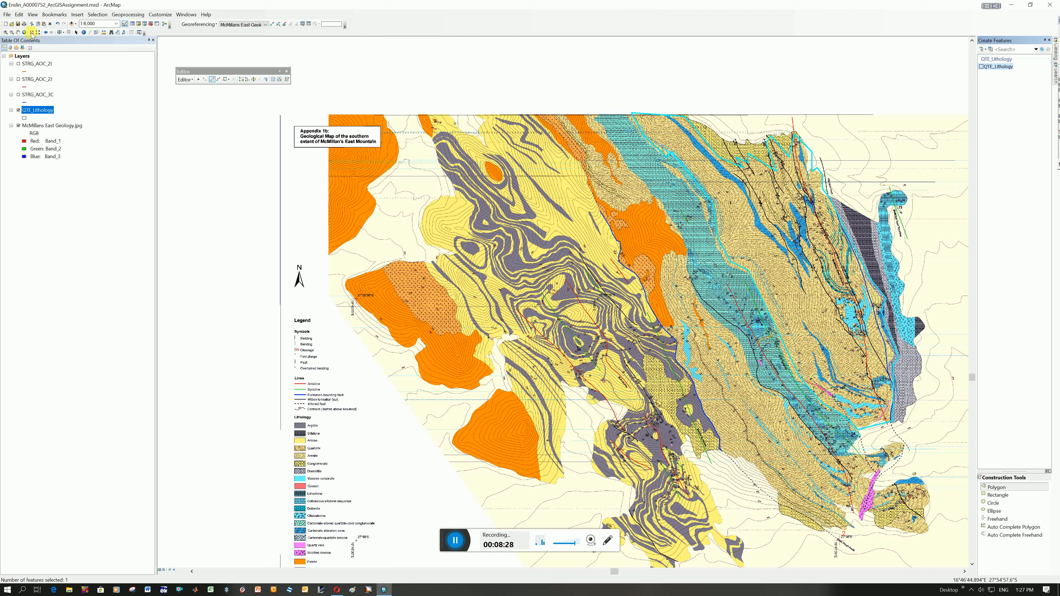
# Enter QTE as the new polygon's Unit_Code in the QTE_Lithology attribute table and close the table.
pyautogui.rightClick(38, 111)
pyautogui.click(80, 133)
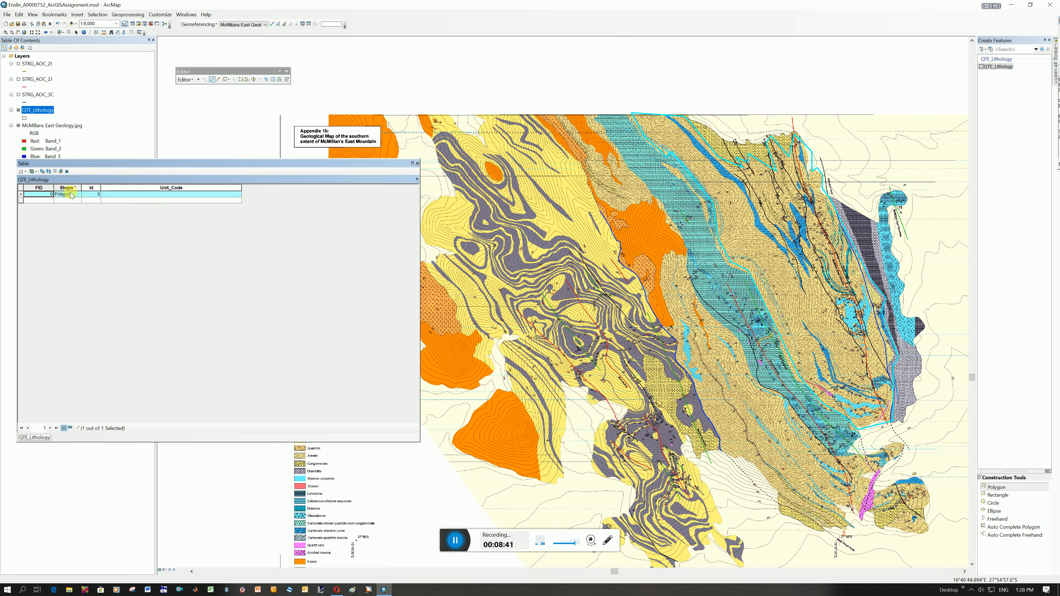
pyautogui.click(172, 195)
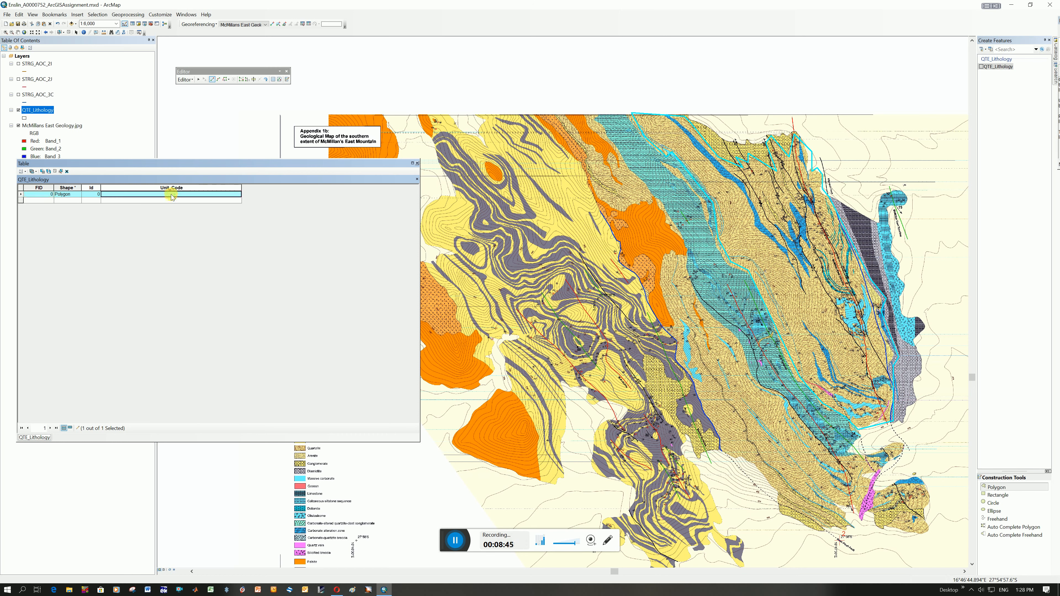
pyautogui.write('QTE')
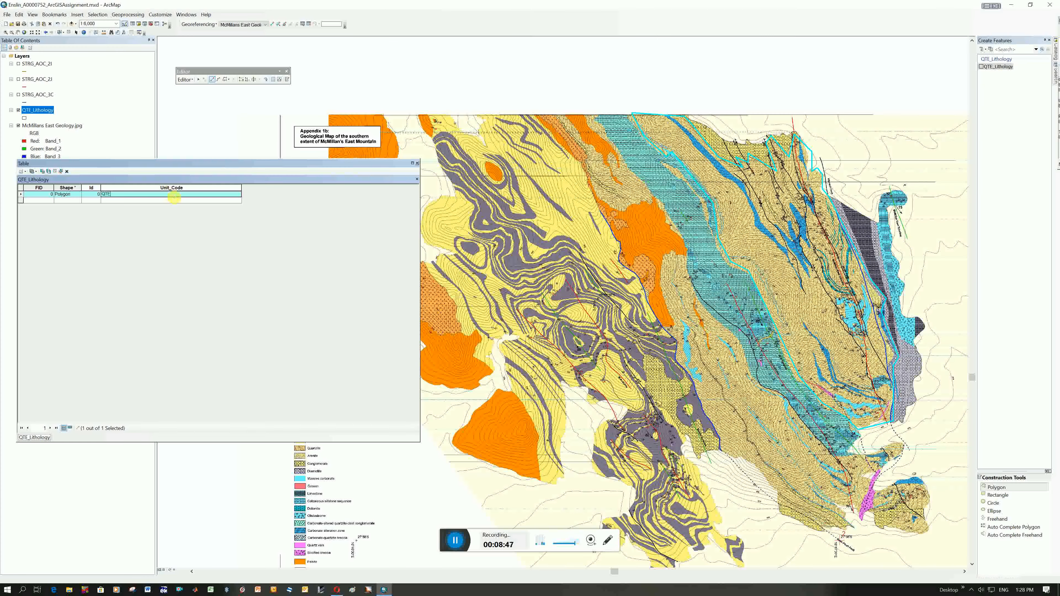
pyautogui.click(185, 201)
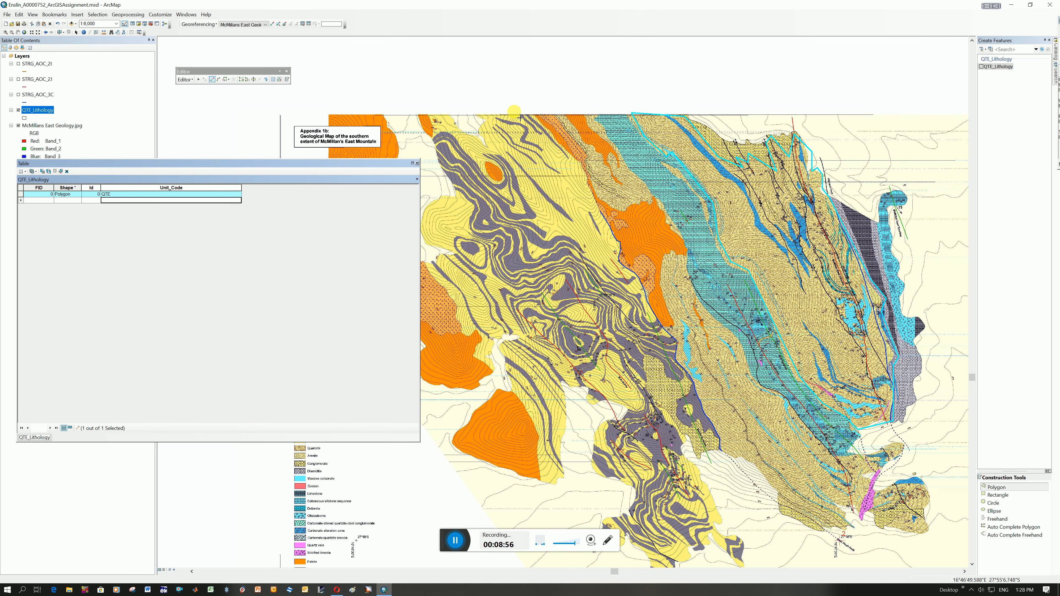
pyautogui.click(417, 163)
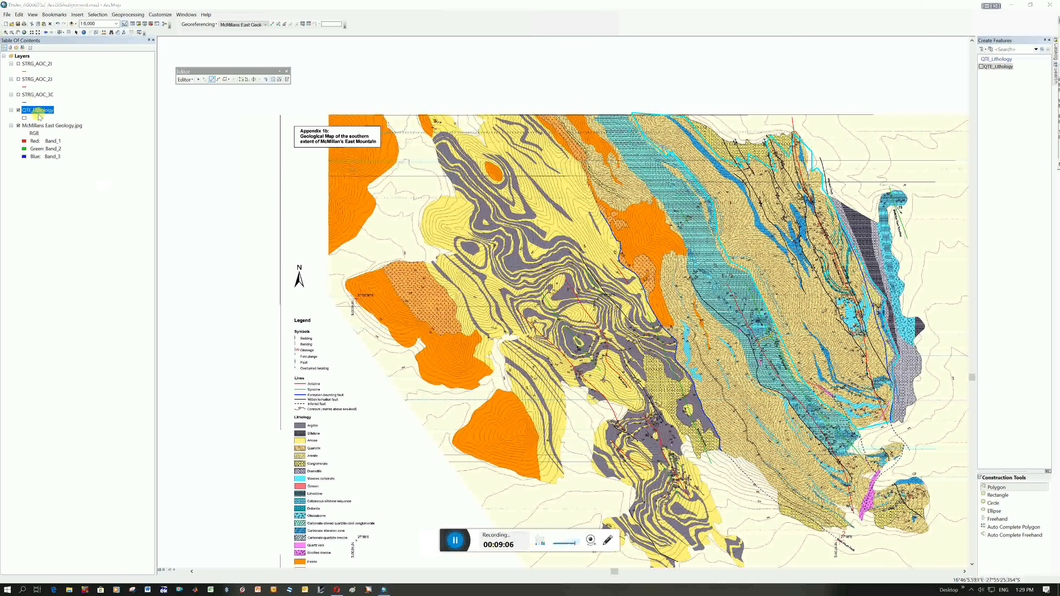
pyautogui.rightClick(40, 113)
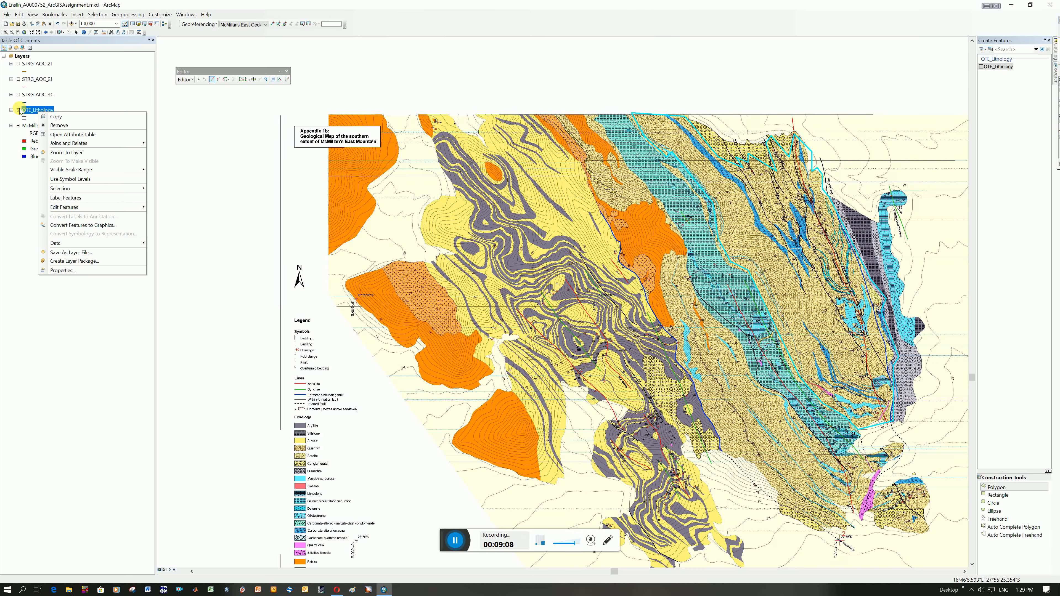
pyautogui.moveTo(110, 208)
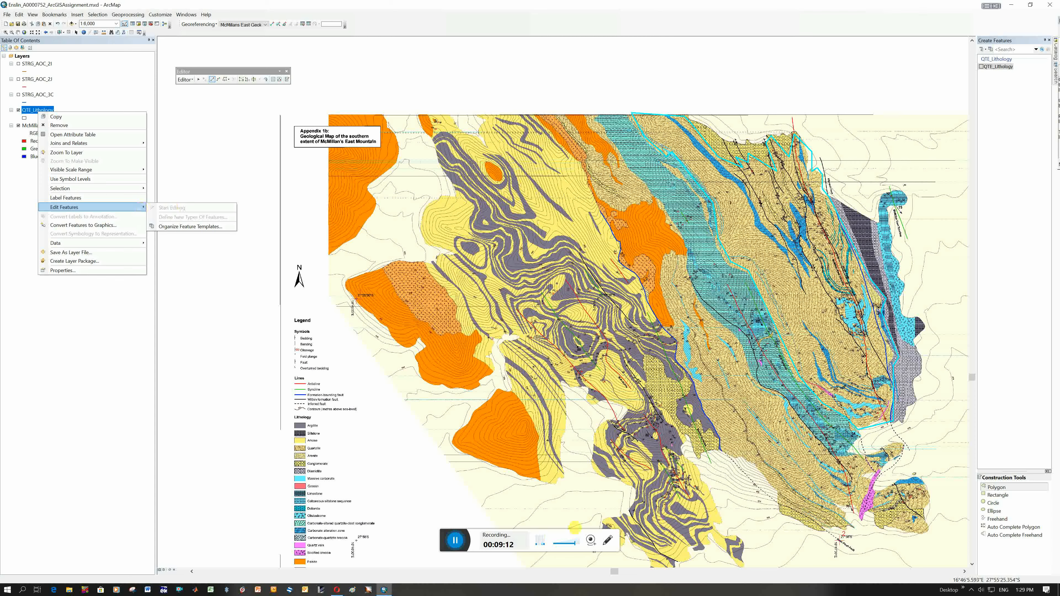
pyautogui.click(456, 540)
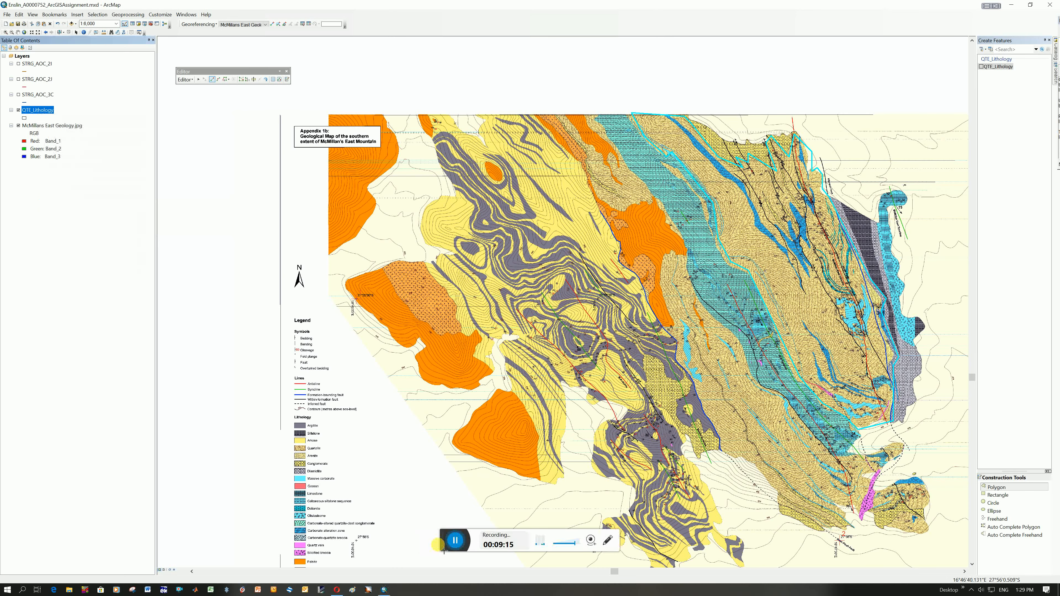
pyautogui.rightClick(39, 109)
pyautogui.moveTo(120, 206)
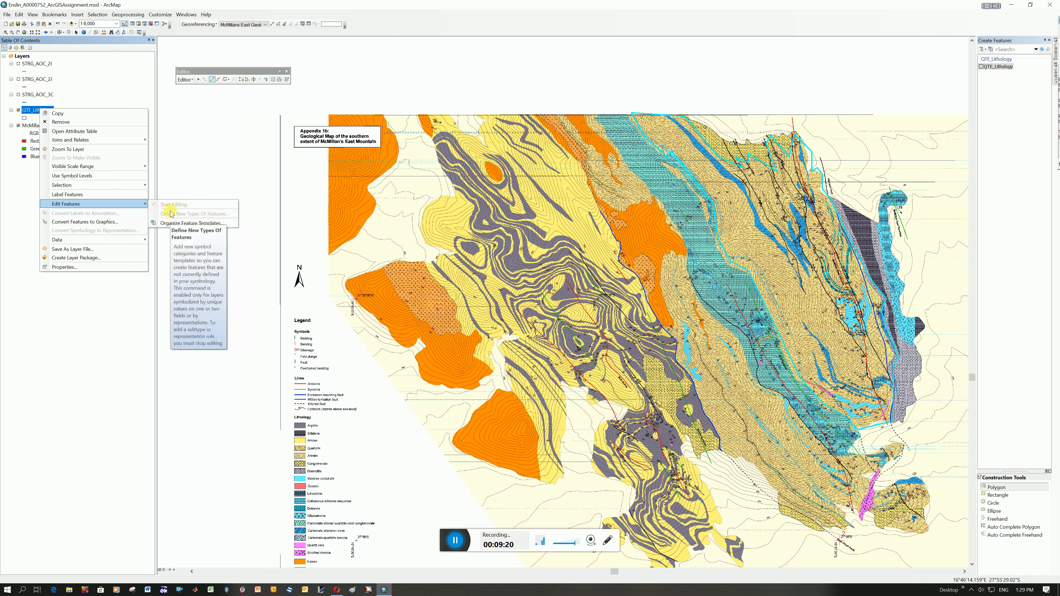
# Digitize a QTE_Lithology polygon around the tan quartzite area west and south of the teal band, starting at the map's northern edge, and save the edits.
pyautogui.click(1002, 67)
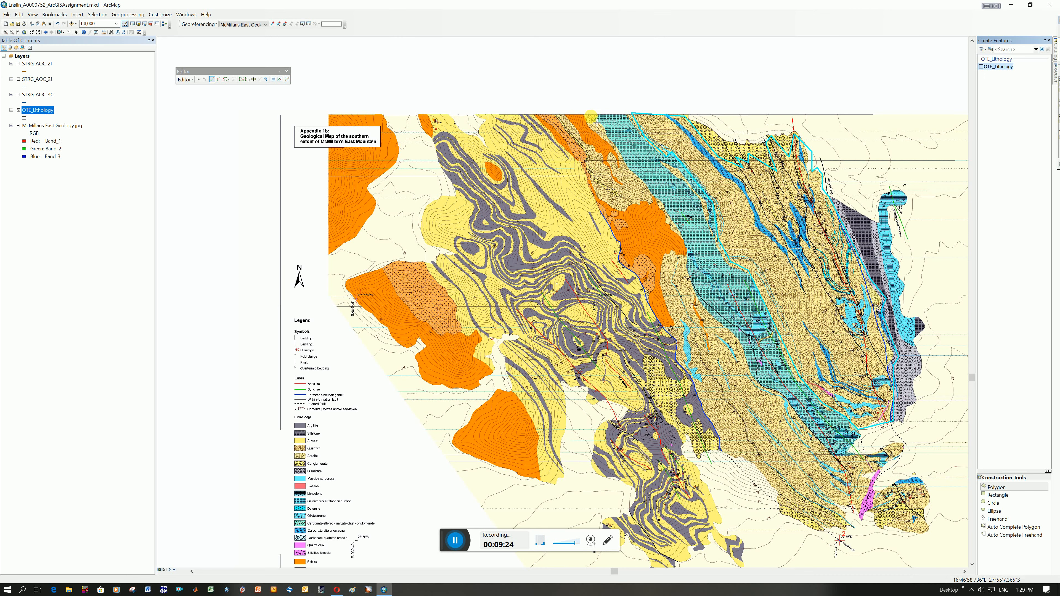
pyautogui.click(593, 115)
pyautogui.click(612, 138)
pyautogui.click(642, 178)
pyautogui.click(652, 194)
pyautogui.click(667, 212)
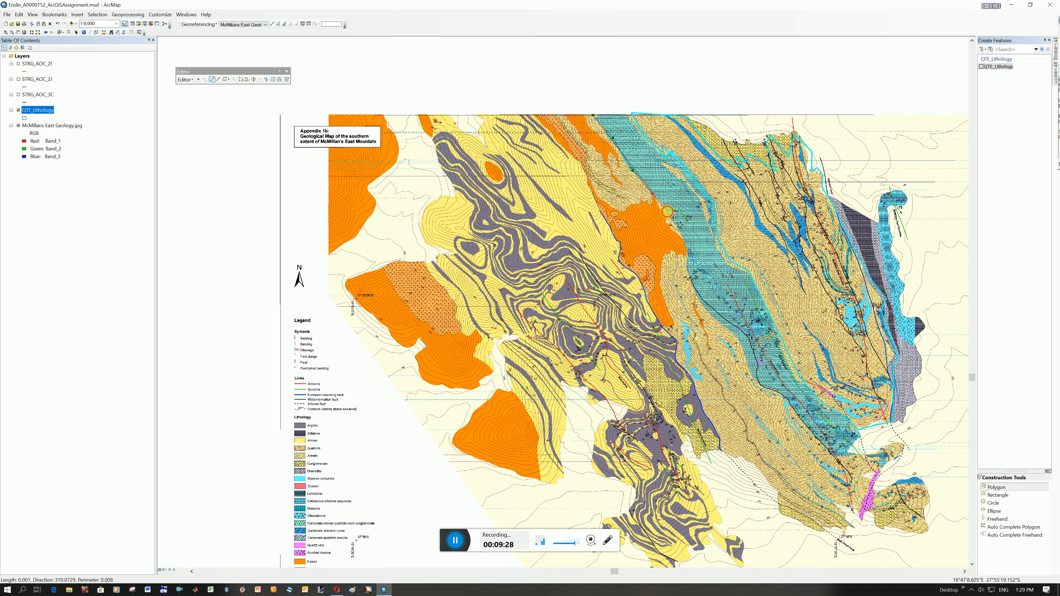
pyautogui.click(683, 239)
pyautogui.click(696, 299)
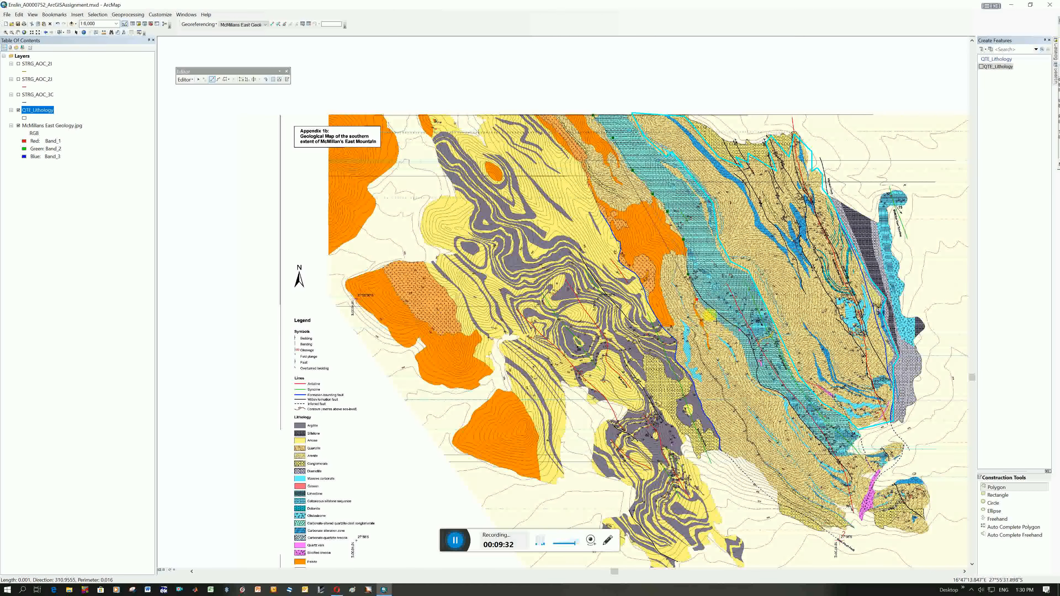
pyautogui.click(755, 372)
pyautogui.click(782, 395)
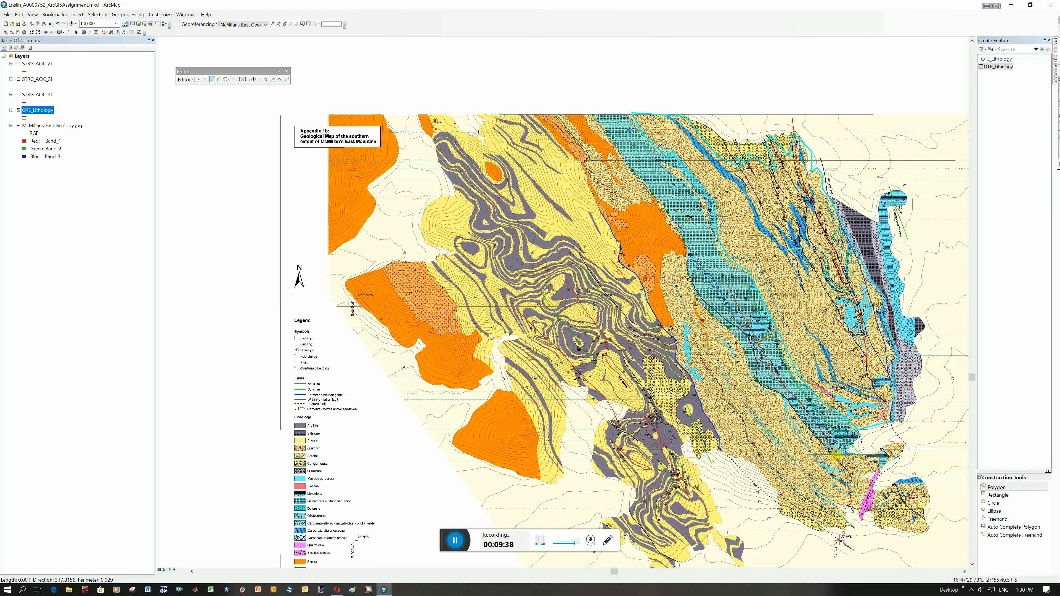
pyautogui.click(894, 450)
pyautogui.click(904, 443)
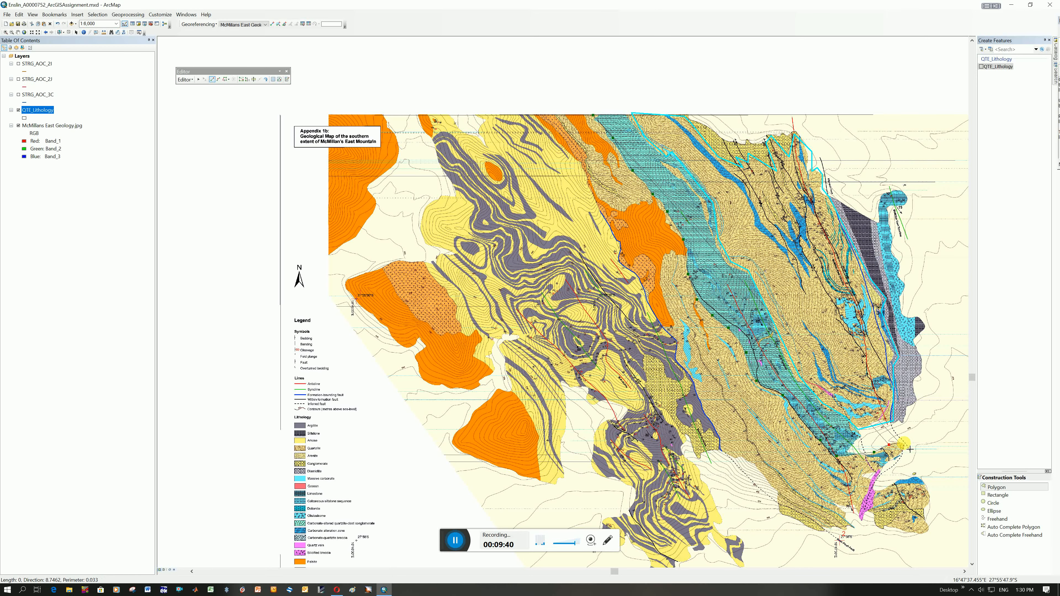
pyautogui.click(897, 455)
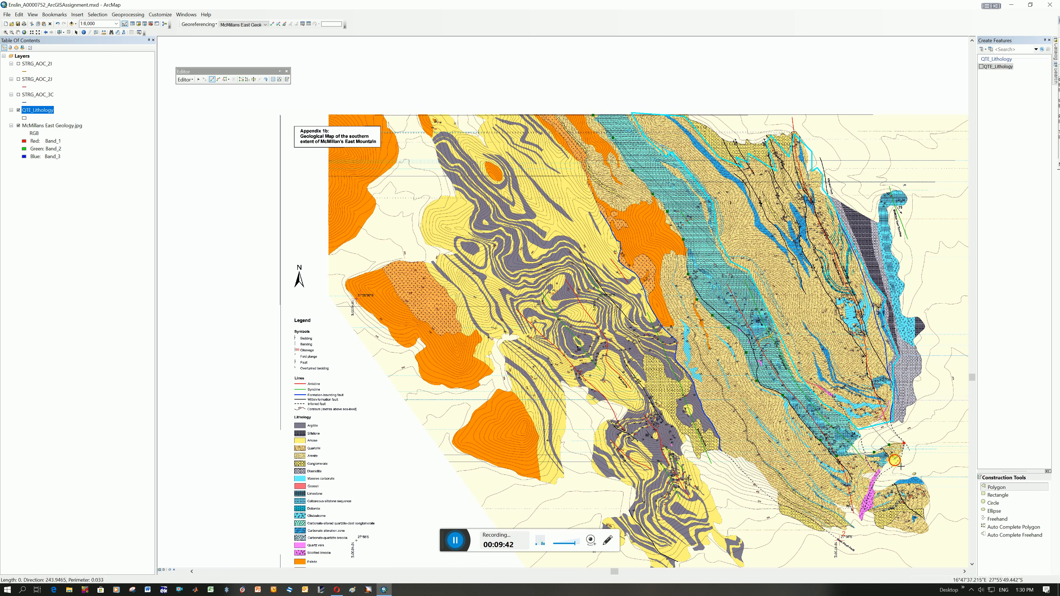
pyautogui.click(864, 477)
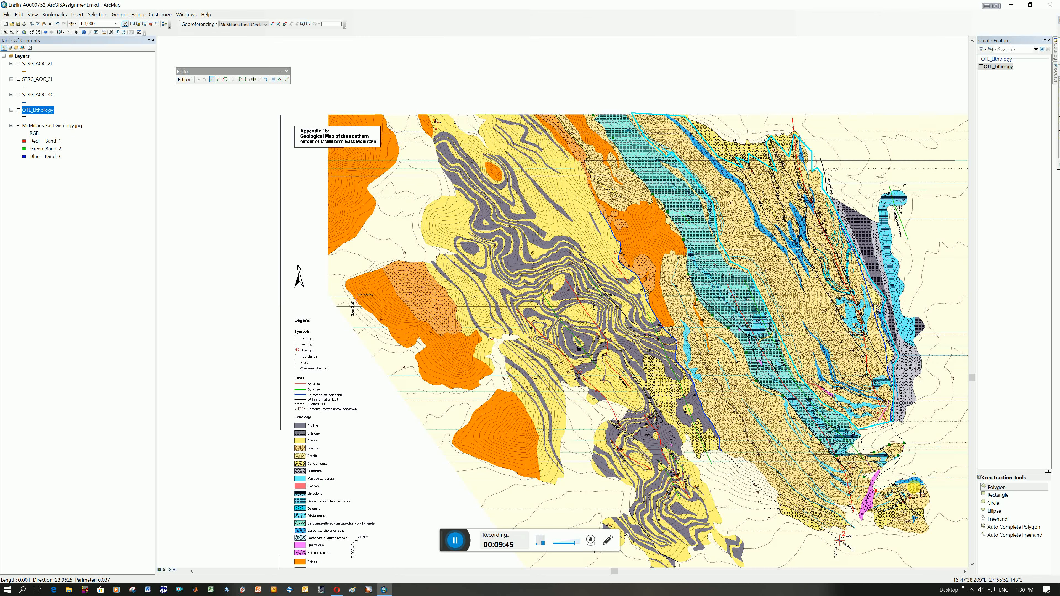
pyautogui.click(924, 485)
pyautogui.click(924, 510)
pyautogui.click(928, 531)
pyautogui.click(903, 531)
pyautogui.click(882, 528)
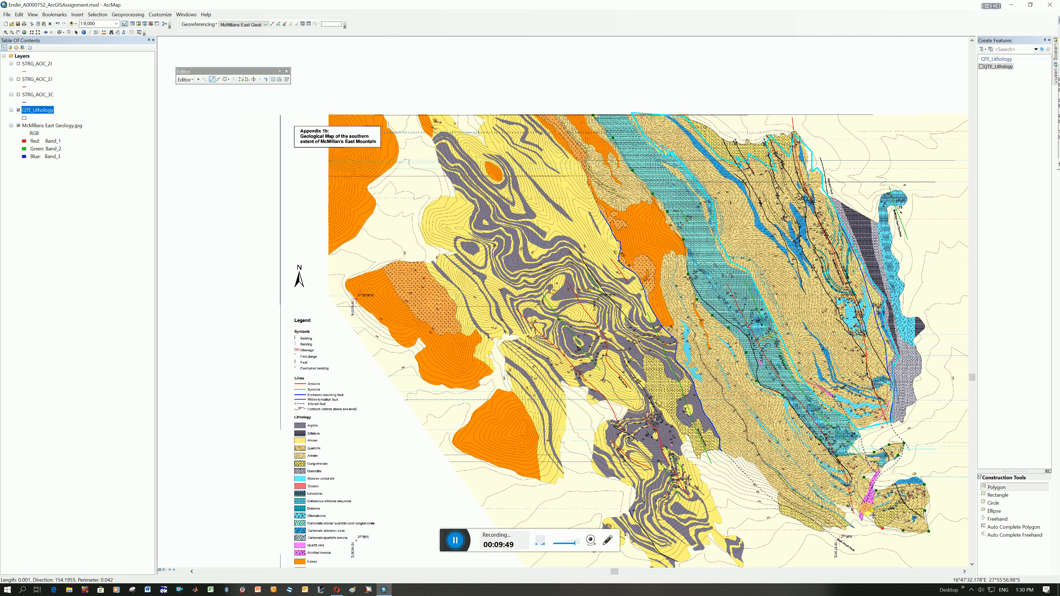
pyautogui.click(867, 507)
pyautogui.click(846, 506)
pyautogui.click(849, 526)
pyautogui.click(832, 531)
pyautogui.click(774, 501)
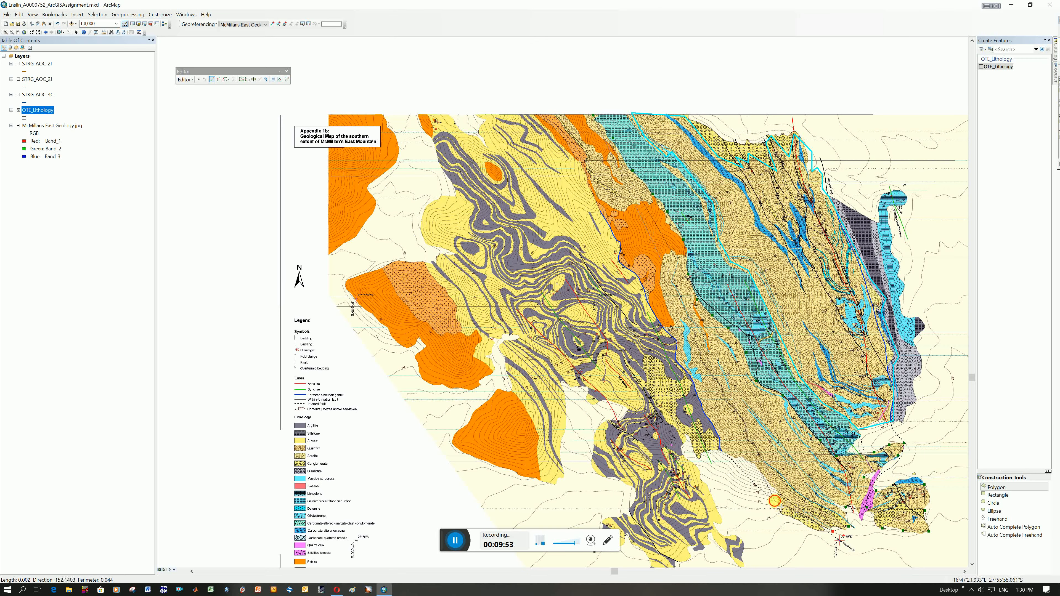
pyautogui.click(740, 458)
pyautogui.click(731, 455)
pyautogui.click(721, 446)
pyautogui.click(715, 428)
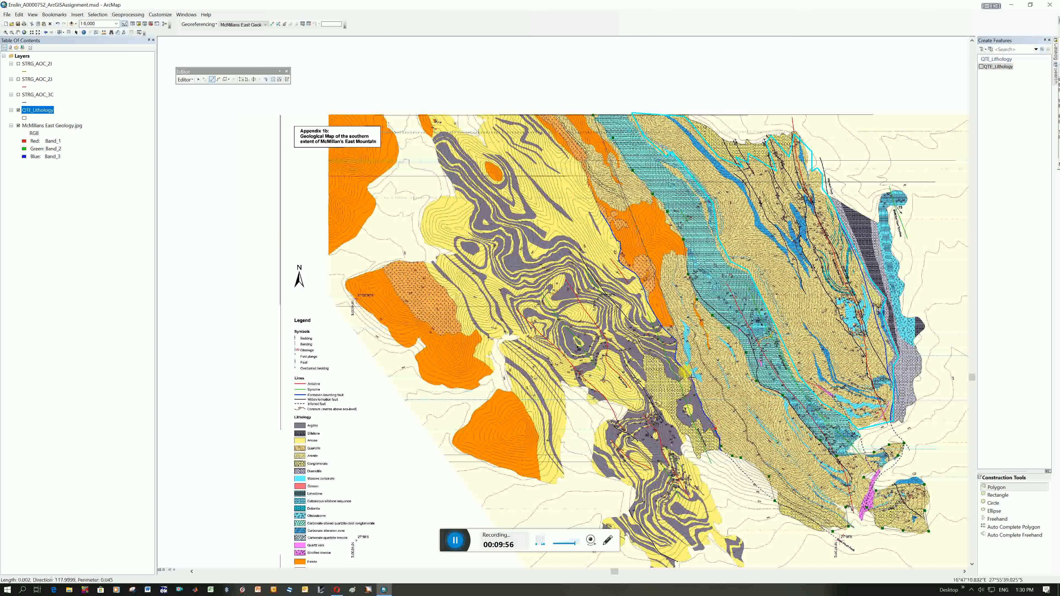
pyautogui.click(677, 362)
pyautogui.click(675, 340)
pyautogui.click(657, 316)
pyautogui.click(640, 285)
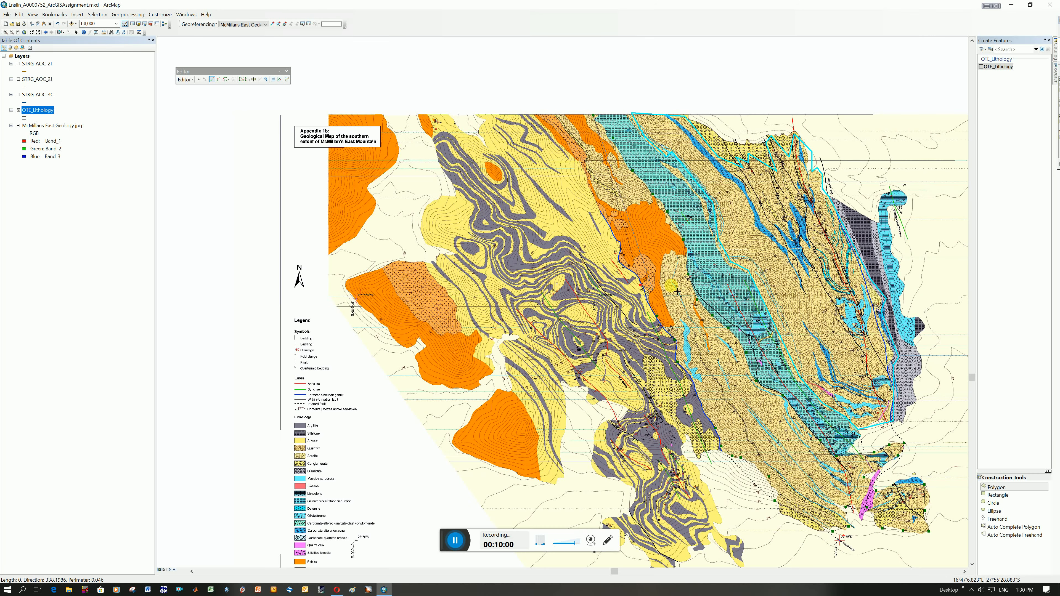
pyautogui.click(665, 260)
pyautogui.click(681, 250)
pyautogui.click(672, 231)
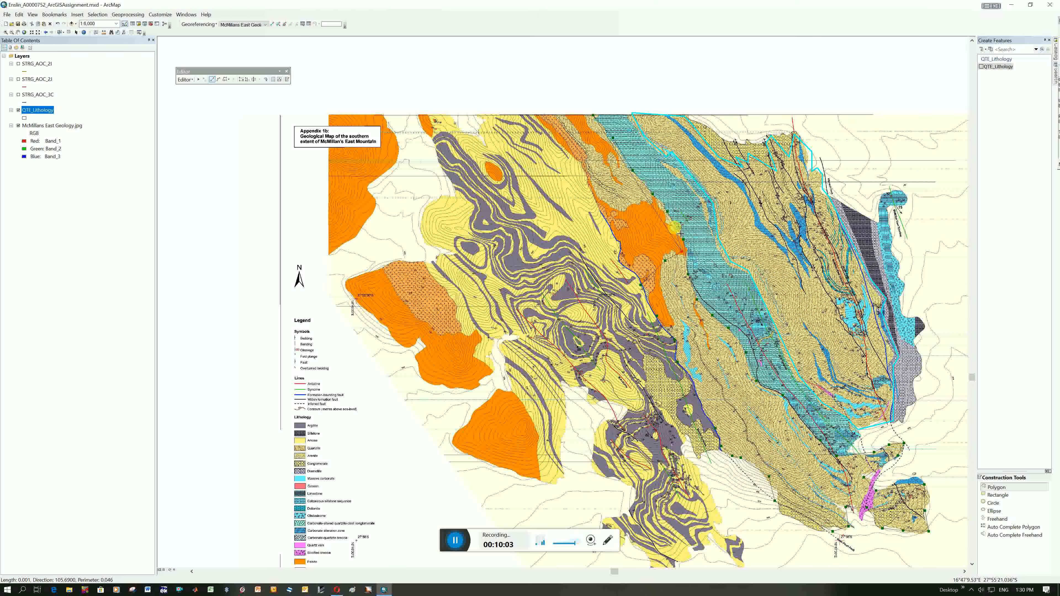
pyautogui.click(663, 209)
pyautogui.click(650, 198)
pyautogui.click(633, 202)
pyautogui.click(620, 205)
pyautogui.click(594, 184)
pyautogui.click(585, 165)
pyautogui.click(586, 151)
pyautogui.click(564, 123)
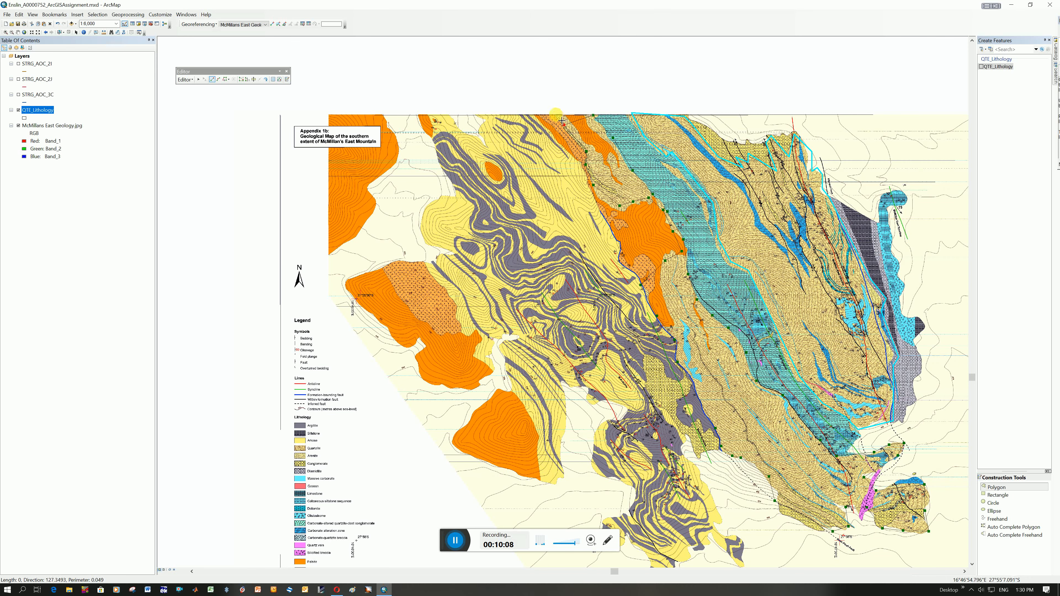
pyautogui.rightClick(555, 115)
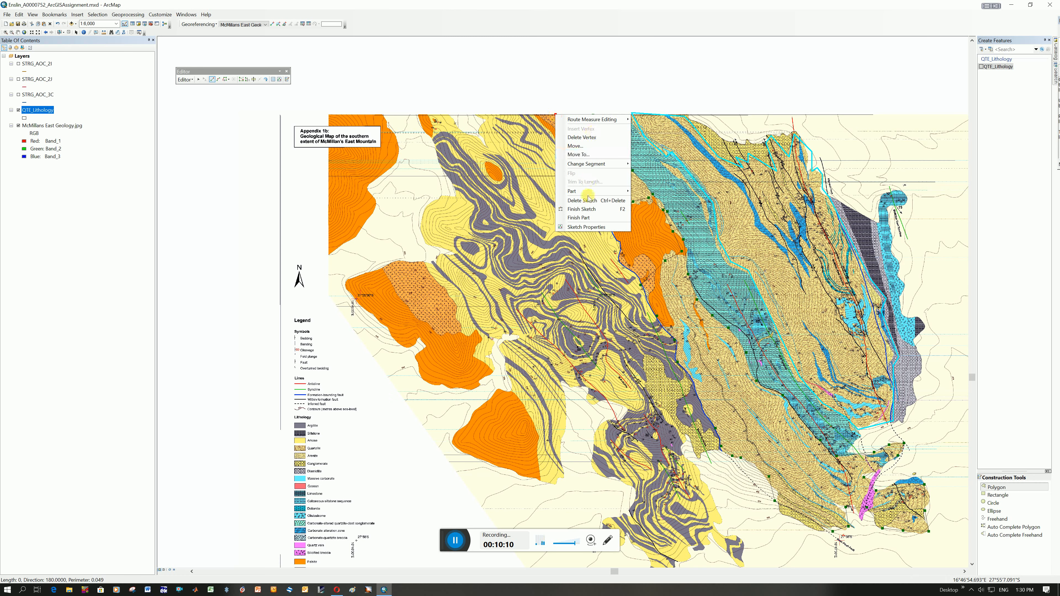
pyautogui.click(592, 209)
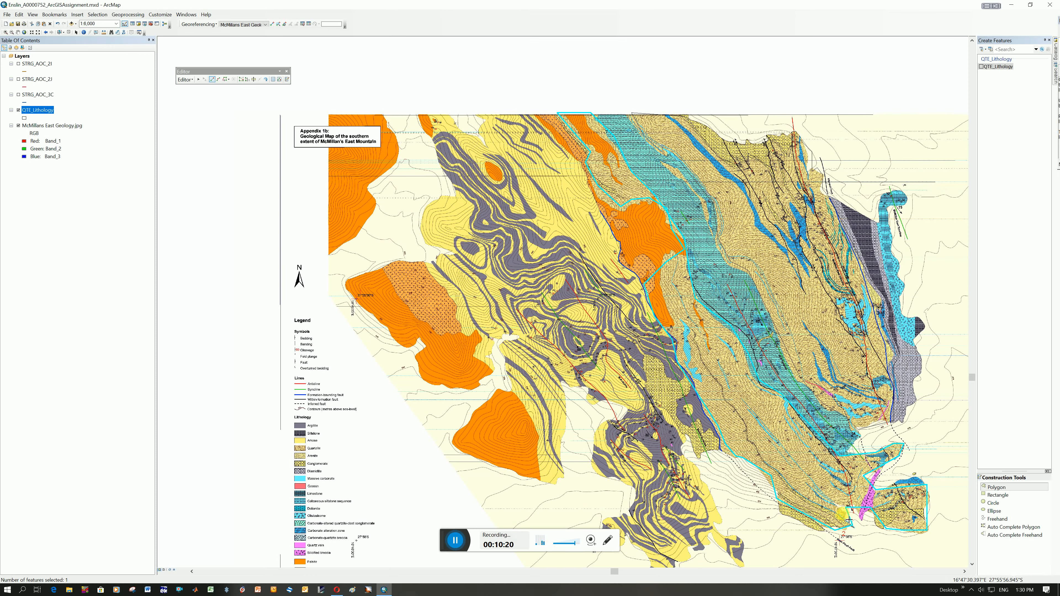
pyautogui.click(191, 84)
pyautogui.click(208, 110)
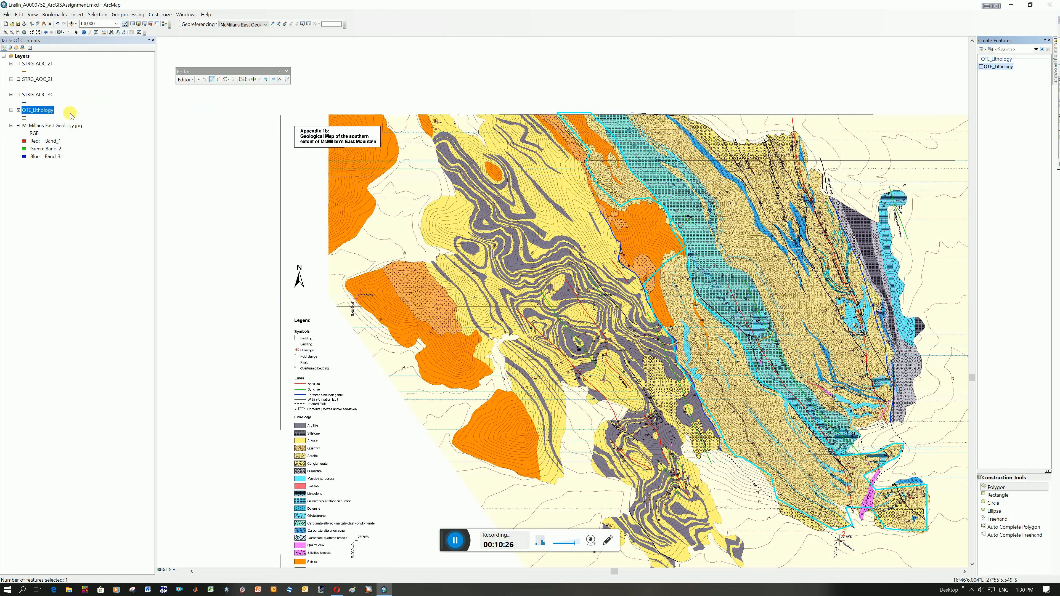
# Enter QTE as the second polygon's Unit_Code in the QTE_Lithology attribute table and close the table.
pyautogui.rightClick(29, 108)
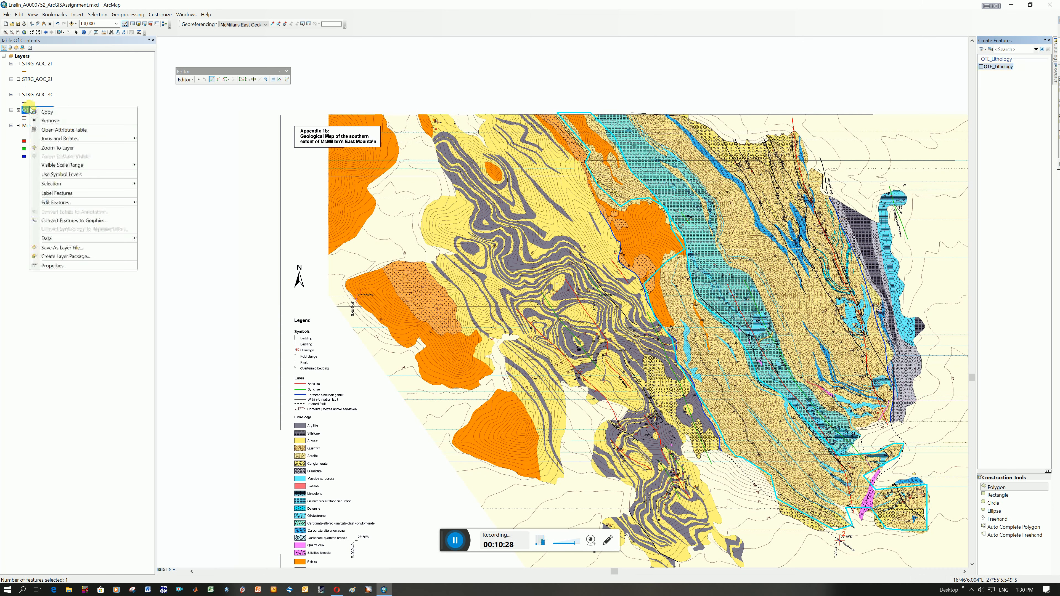
pyautogui.click(58, 134)
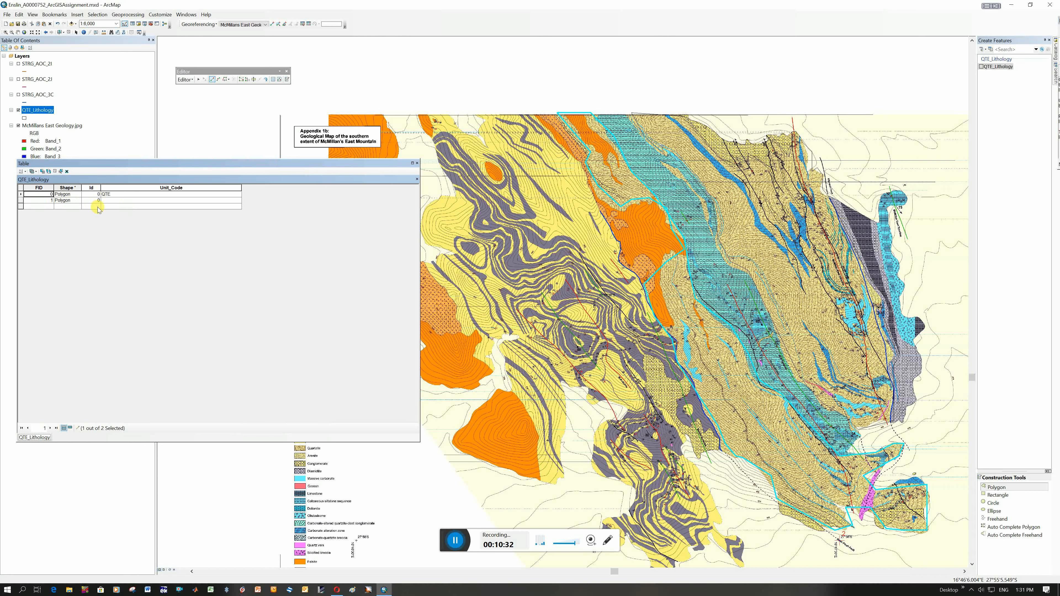
pyautogui.click(114, 201)
pyautogui.write('QTE')
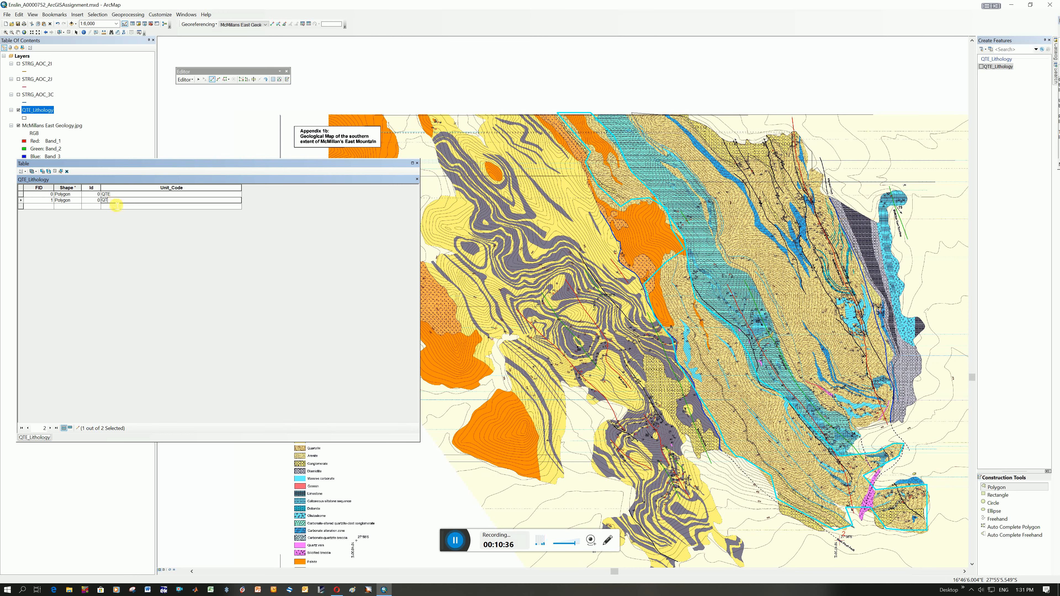
pyautogui.click(133, 207)
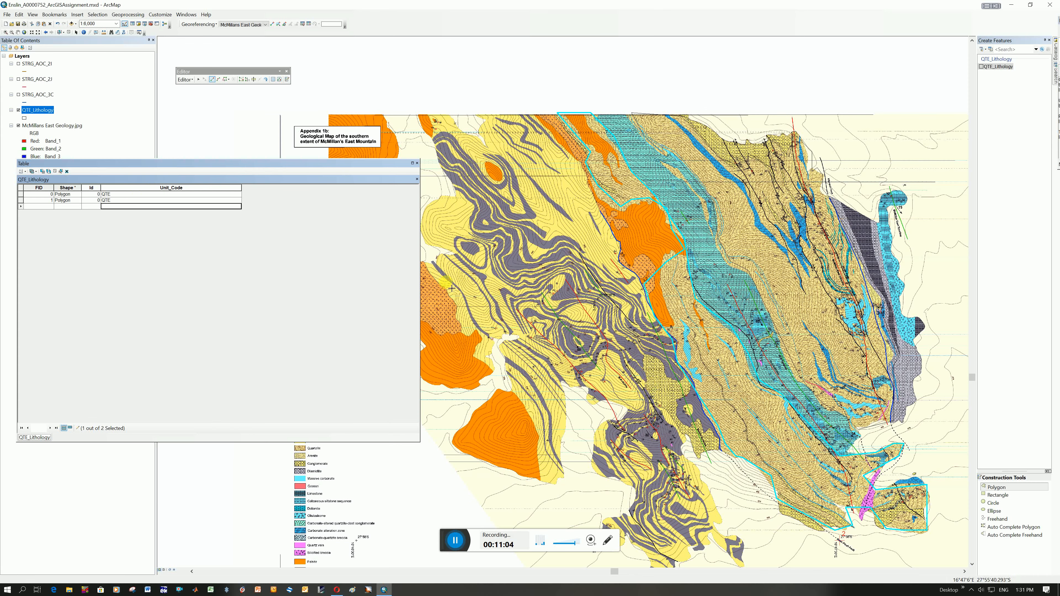
pyautogui.click(171, 196)
pyautogui.click(169, 201)
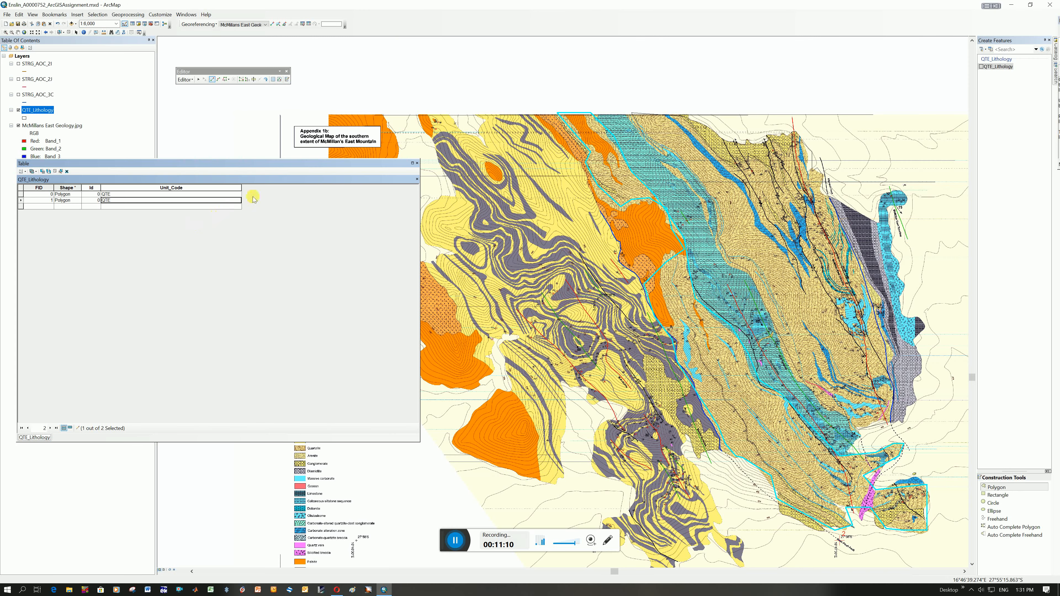
pyautogui.moveTo(292, 163); pyautogui.dragTo(609, 206)
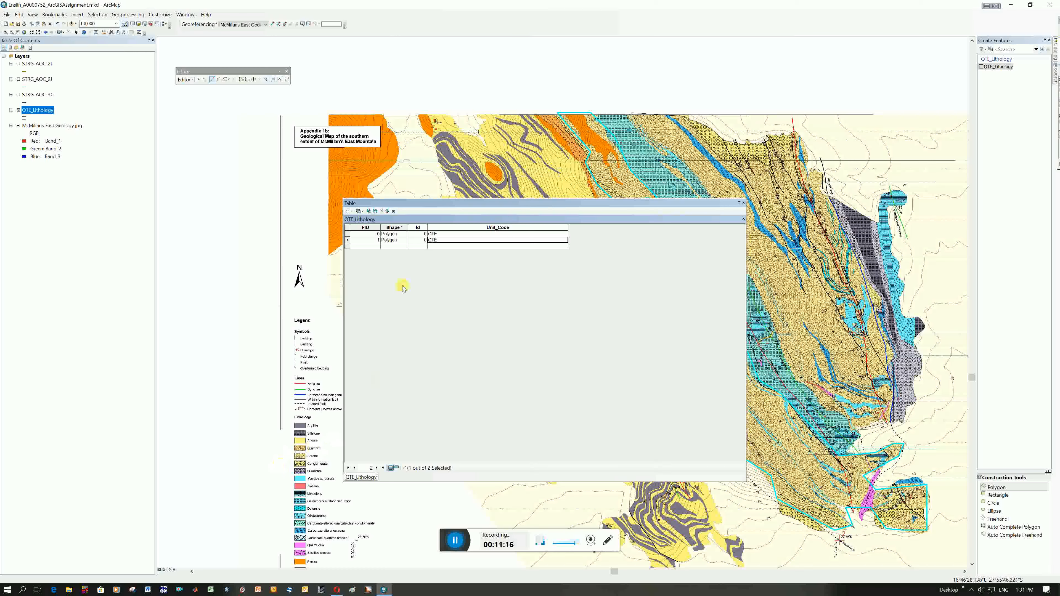
pyautogui.click(743, 203)
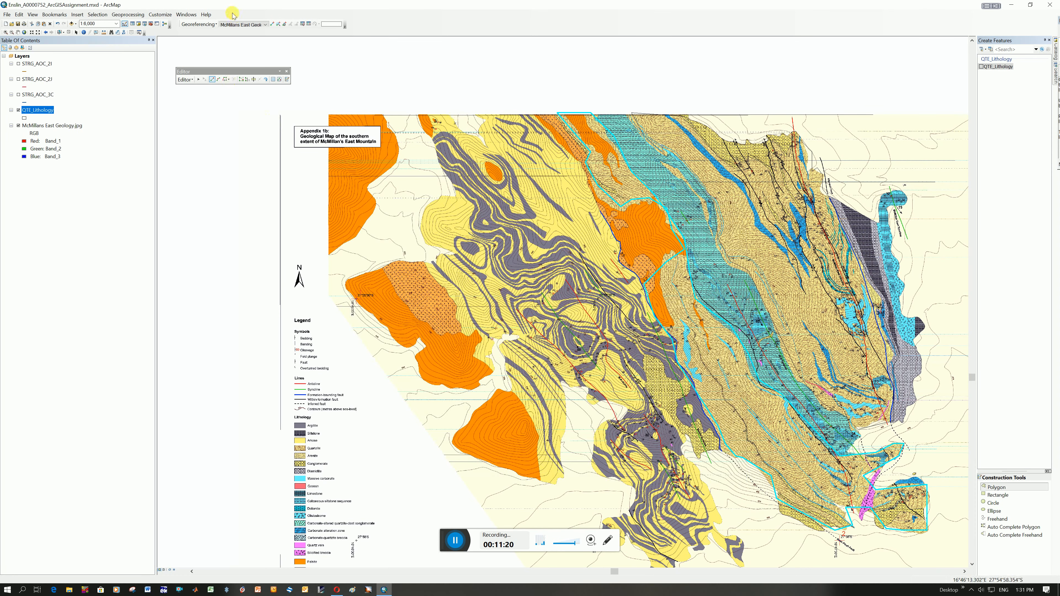
# Digitize a QTE_Lithology polygon around the folded yellow and grey area in the map's west, starting at its northern edge, and save the edits.
pyautogui.rightClick(47, 113)
pyautogui.moveTo(109, 206)
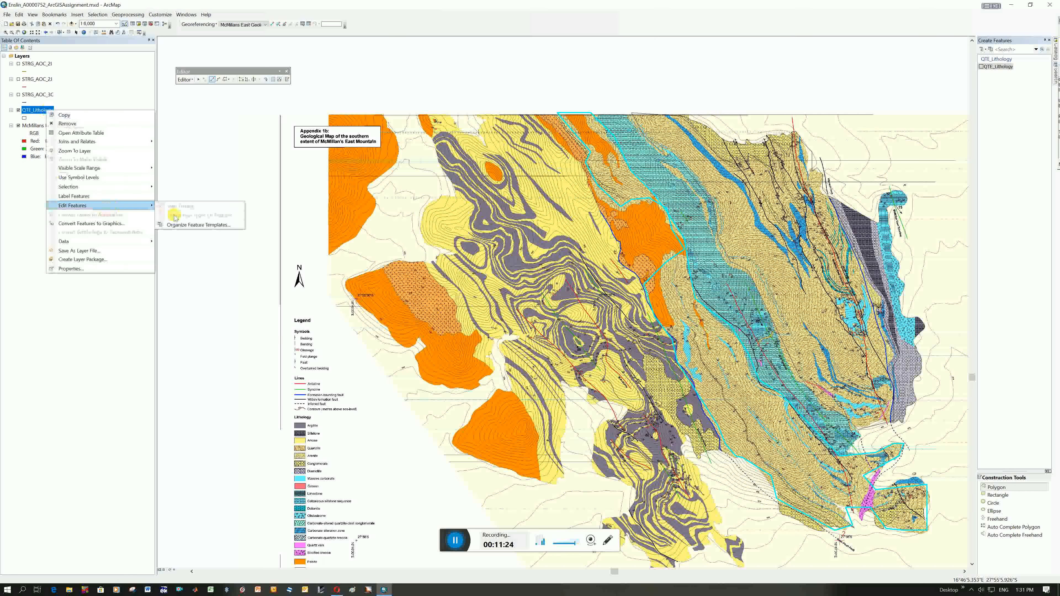
pyautogui.click(1008, 66)
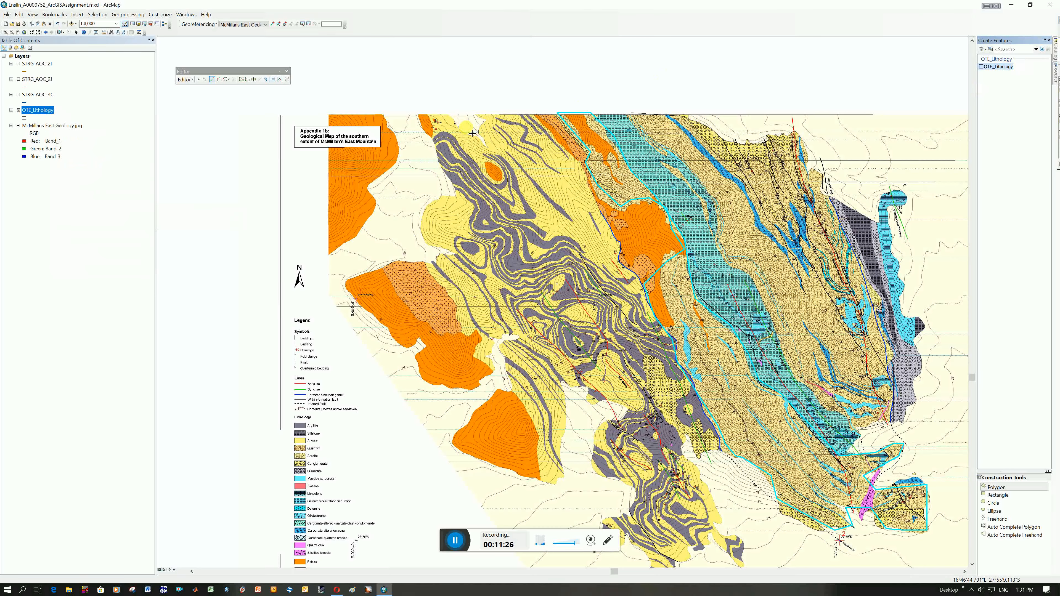
pyautogui.click(429, 115)
pyautogui.click(449, 116)
pyautogui.click(470, 132)
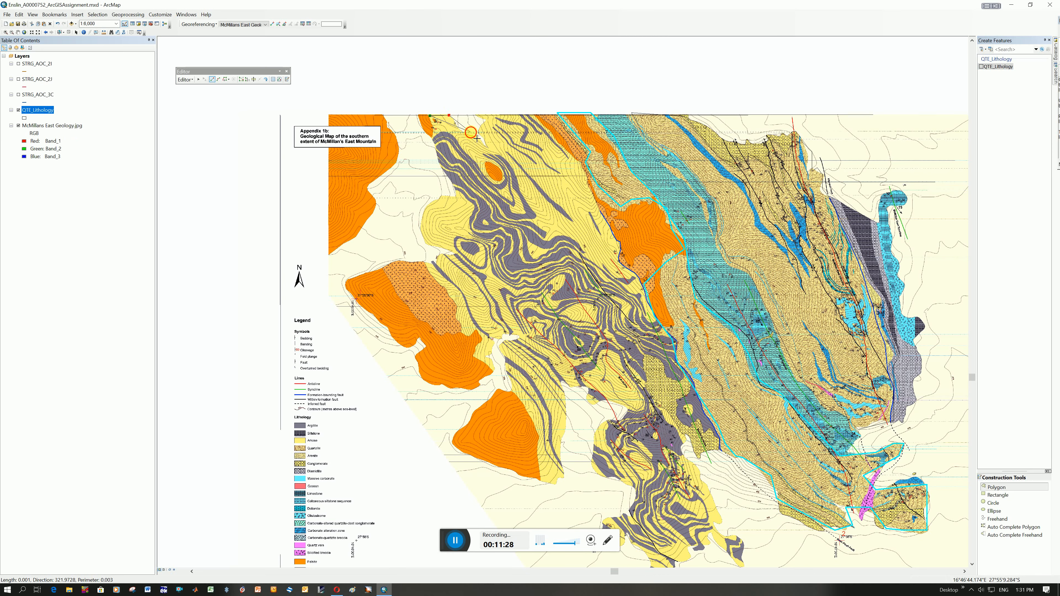
pyautogui.click(480, 137)
pyautogui.click(477, 115)
pyautogui.click(536, 113)
pyautogui.click(562, 133)
pyautogui.click(580, 164)
pyautogui.click(631, 279)
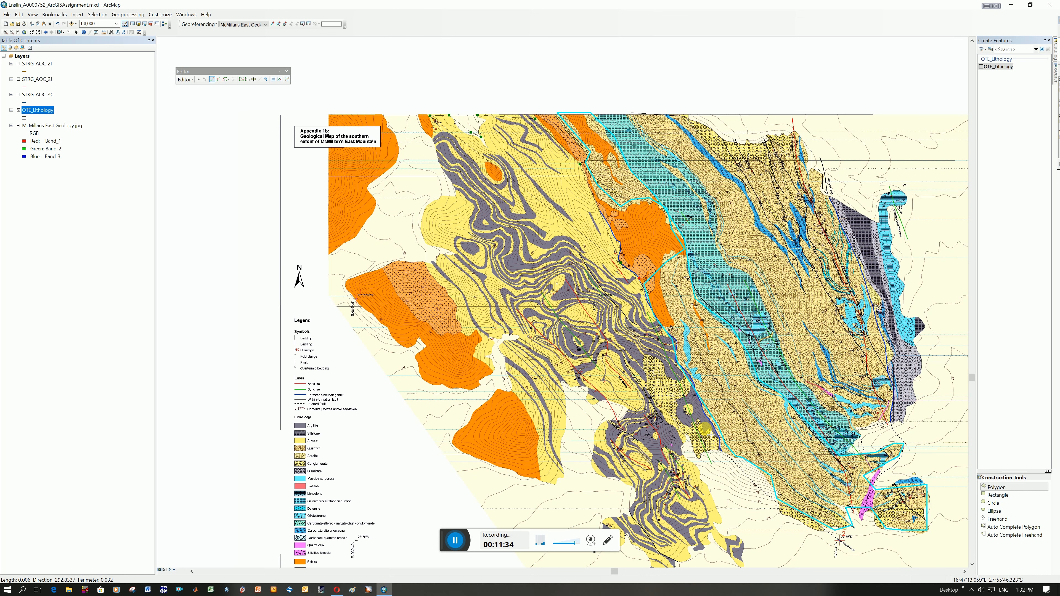
pyautogui.click(720, 449)
pyautogui.doubleClick(713, 529)
pyautogui.click(742, 565)
pyautogui.click(692, 560)
pyautogui.click(647, 567)
pyautogui.click(601, 517)
pyautogui.click(632, 491)
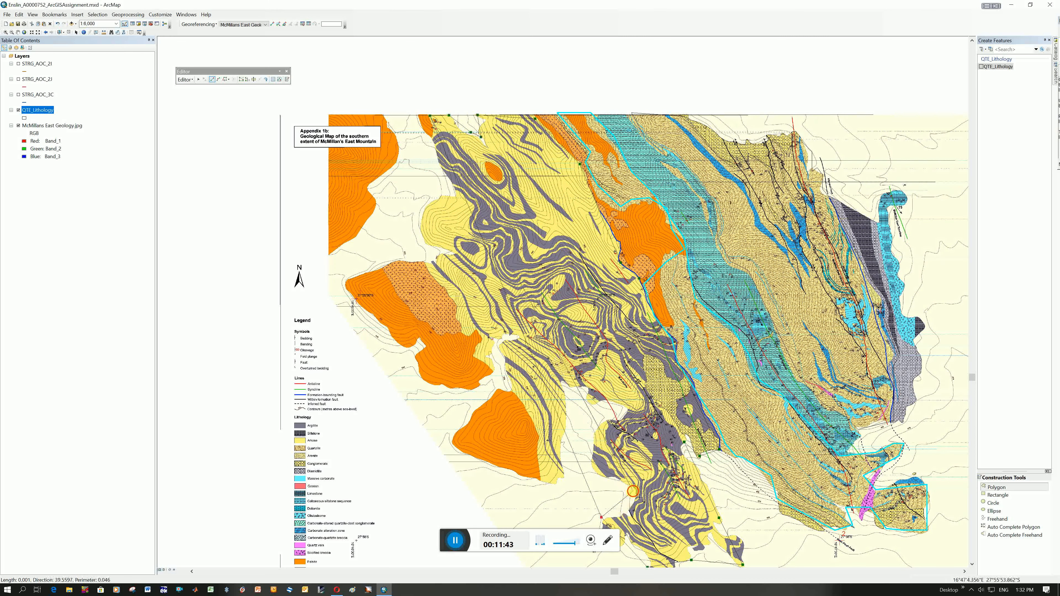
pyautogui.click(590, 468)
pyautogui.click(605, 417)
pyautogui.click(629, 411)
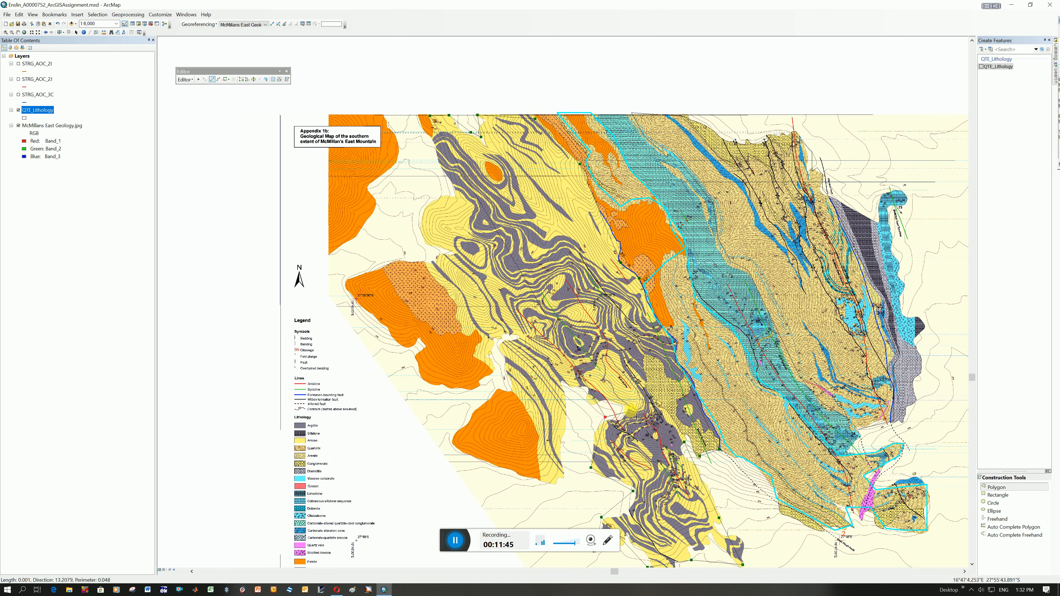
pyautogui.click(564, 388)
pyautogui.click(557, 477)
pyautogui.click(544, 480)
pyautogui.click(511, 394)
pyautogui.click(505, 347)
pyautogui.click(520, 338)
pyautogui.click(508, 331)
pyautogui.click(489, 371)
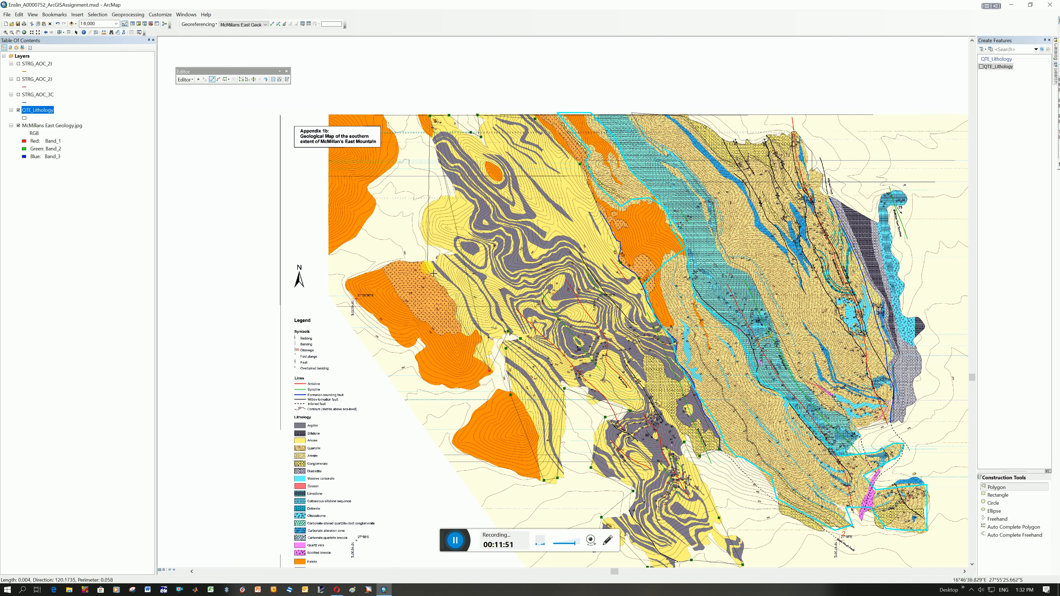
pyautogui.click(428, 266)
pyautogui.click(454, 250)
pyautogui.click(424, 210)
pyautogui.click(450, 199)
pyautogui.click(456, 196)
pyautogui.rightClick(456, 196)
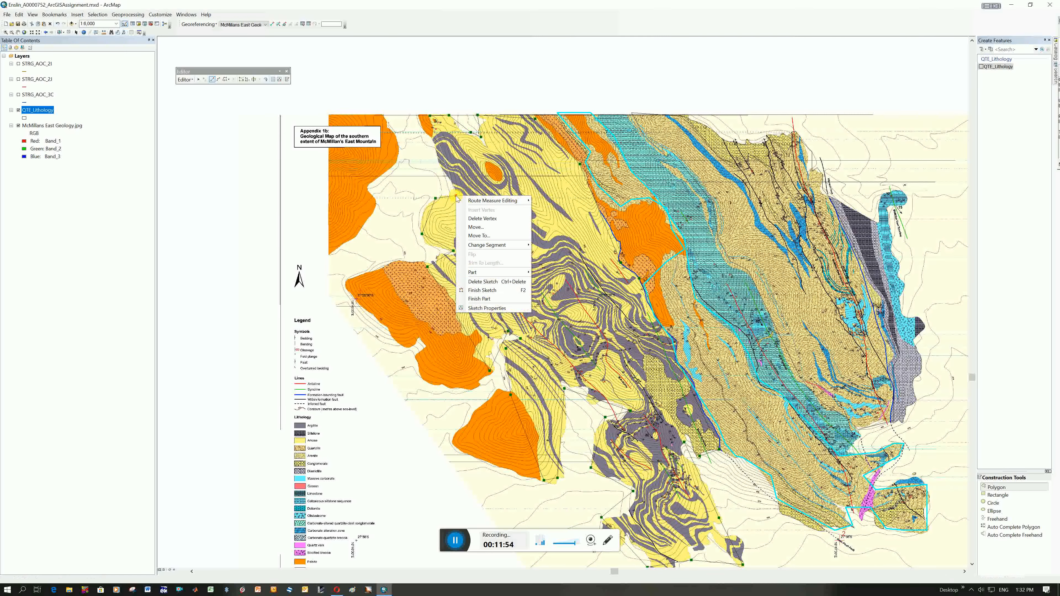
pyautogui.click(482, 290)
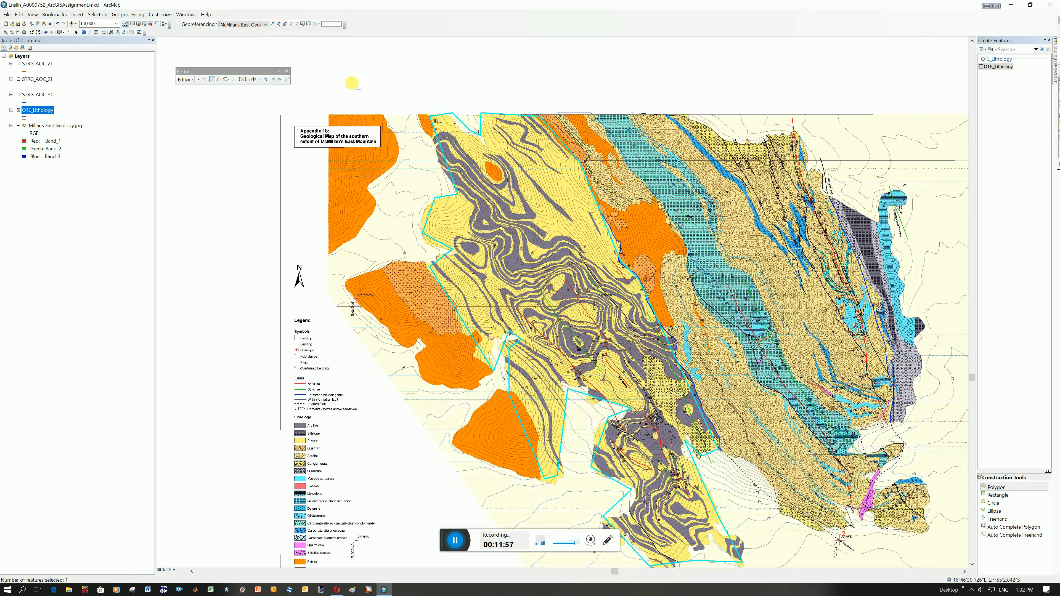
pyautogui.click(185, 79)
pyautogui.click(211, 110)
# Enter ARK as the third polygon's Unit_Code in the QTE_Lithology attribute table.
pyautogui.click(37, 112)
pyautogui.rightClick(39, 110)
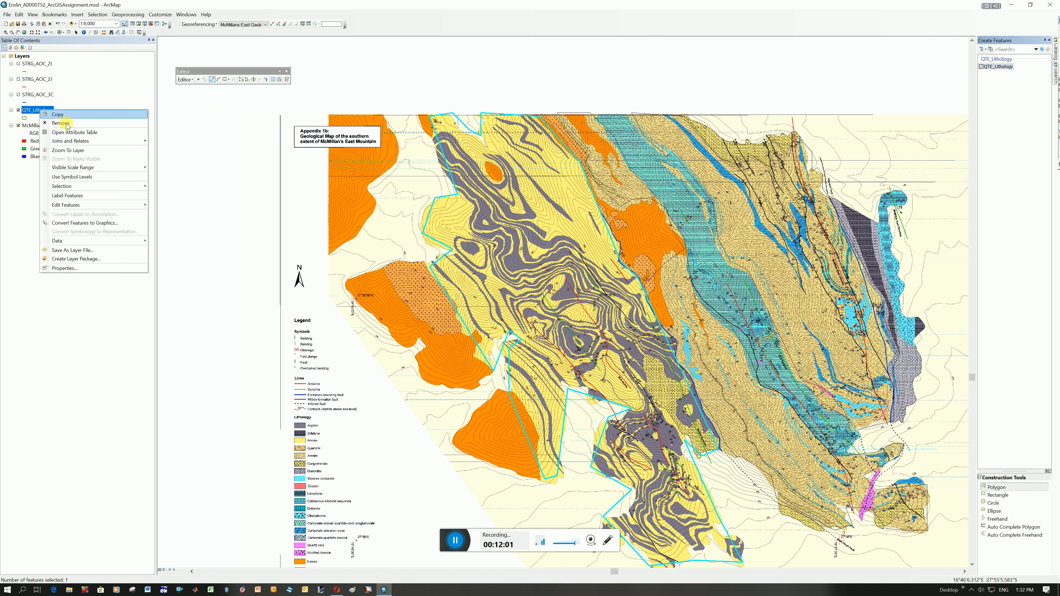
pyautogui.click(77, 132)
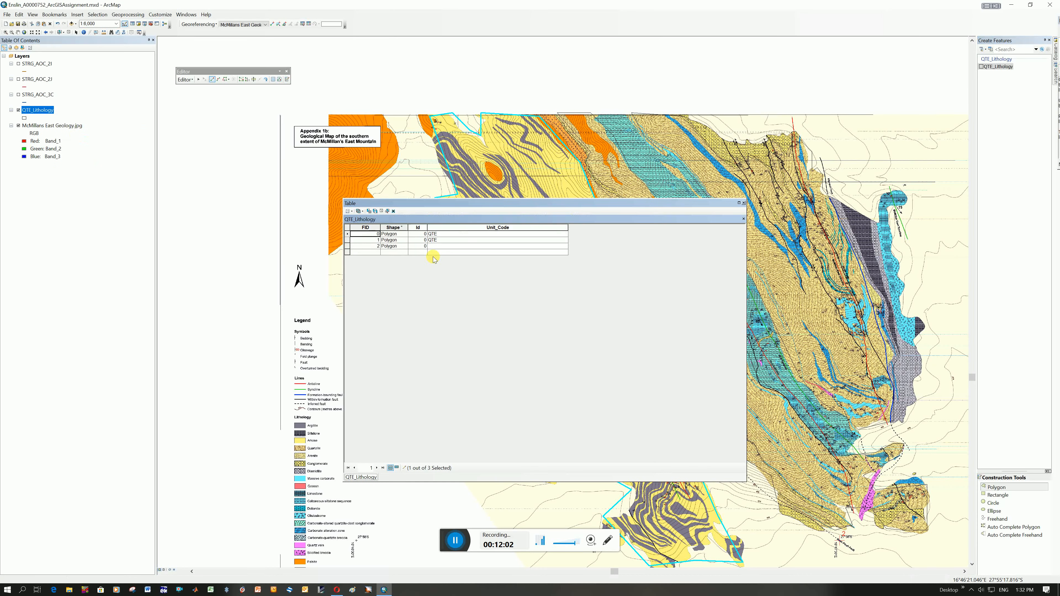
pyautogui.click(441, 245)
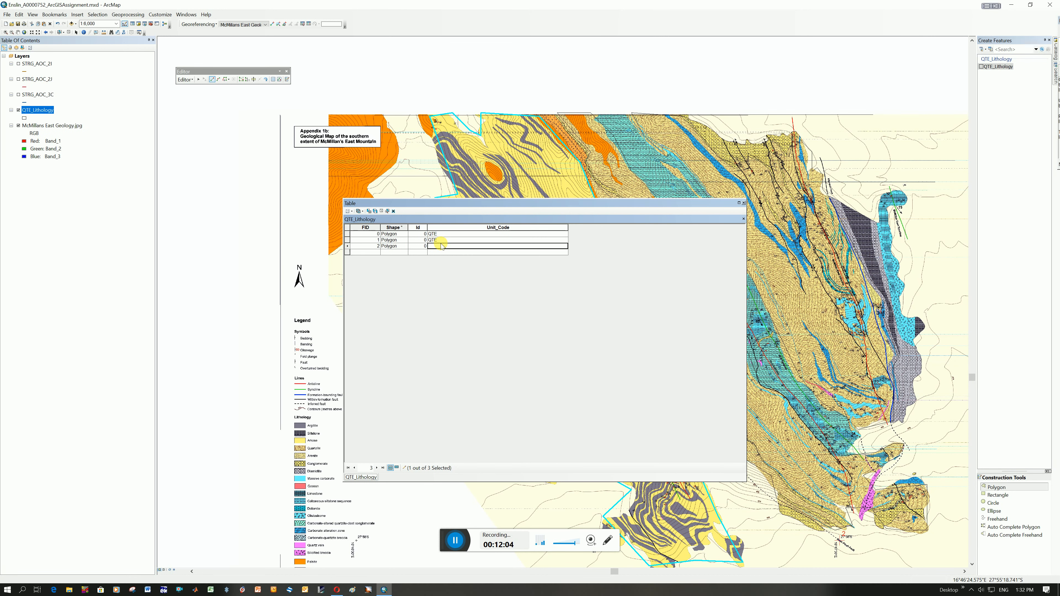
pyautogui.write('A')
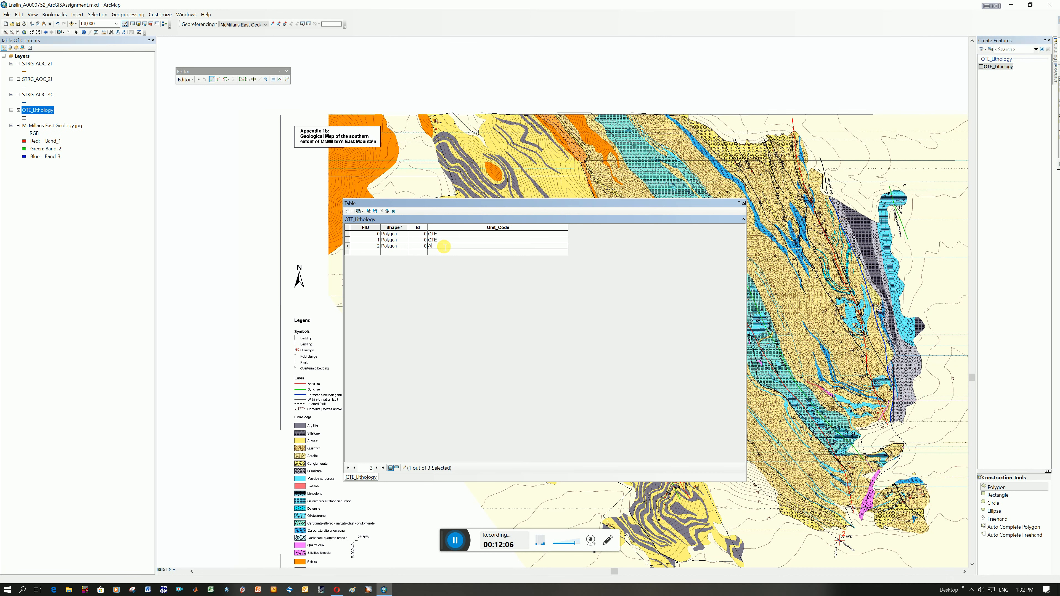
pyautogui.write('rK')
pyautogui.press('Return')
# Move the attribute table clear of the map, highlight each of the three polygon records in turn to check its location, and close the table.
pyautogui.moveTo(599, 204); pyautogui.dragTo(291, 207)
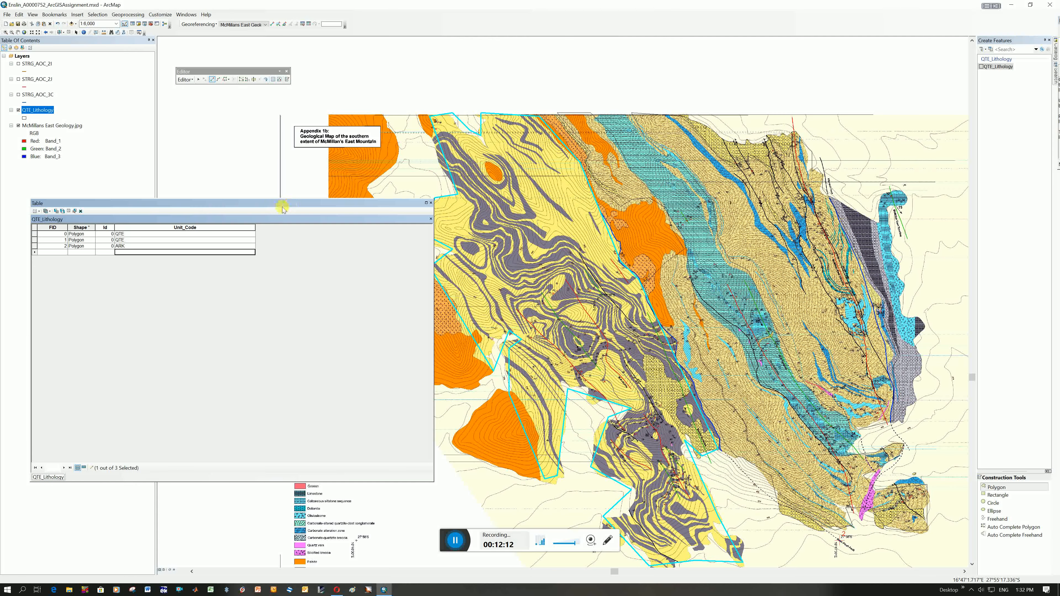
pyautogui.moveTo(131, 206); pyautogui.dragTo(118, 208)
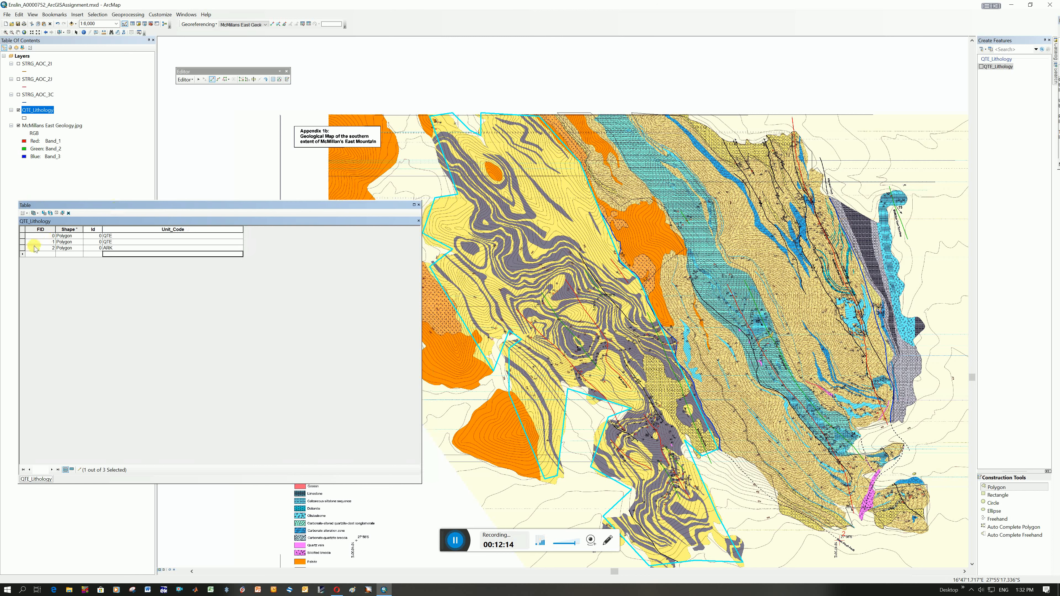
pyautogui.click(53, 236)
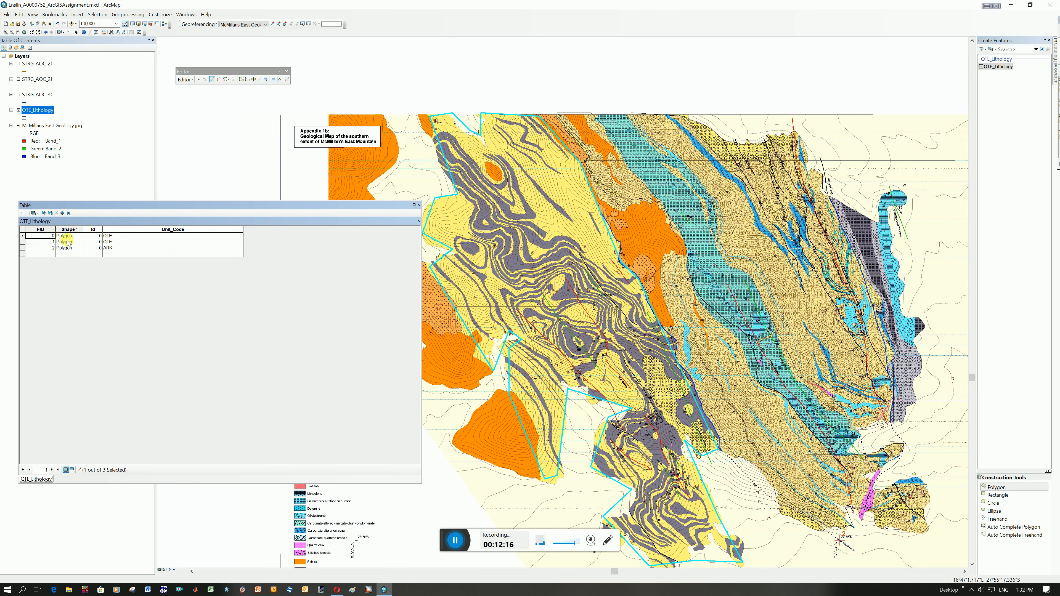
pyautogui.click(23, 236)
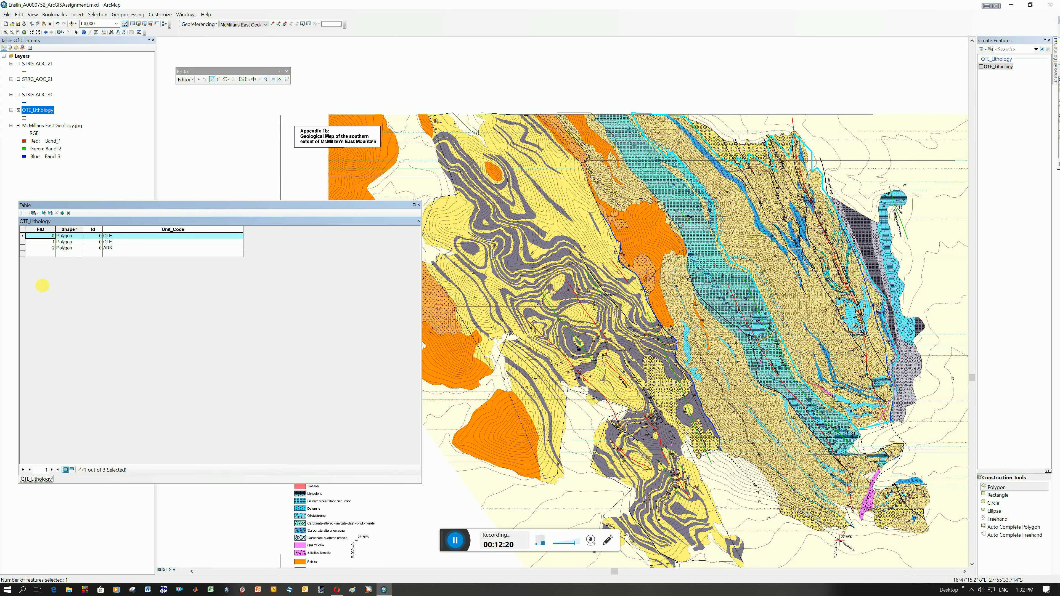
pyautogui.click(23, 242)
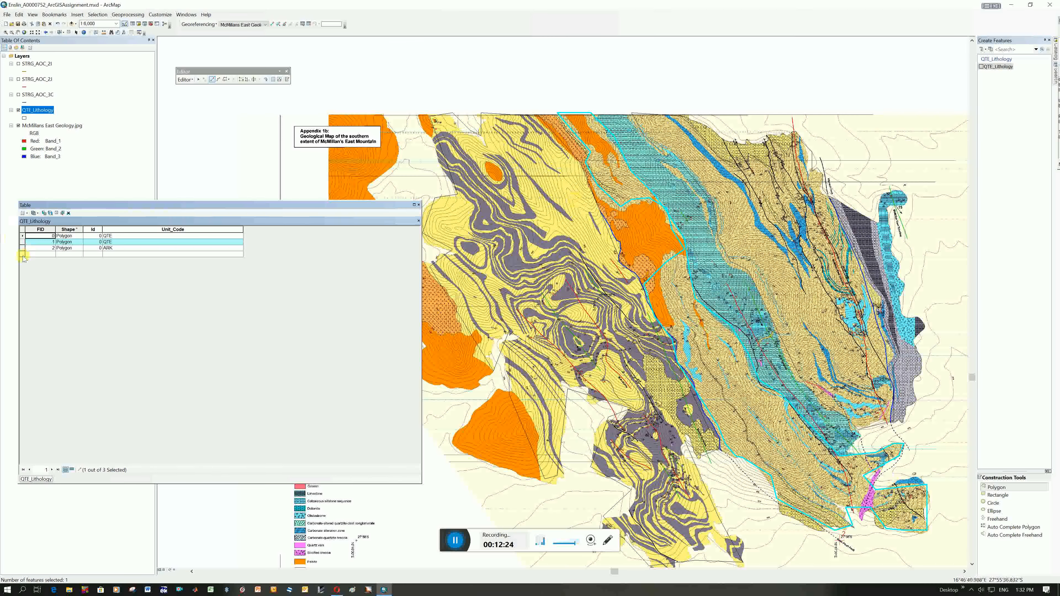
pyautogui.click(23, 248)
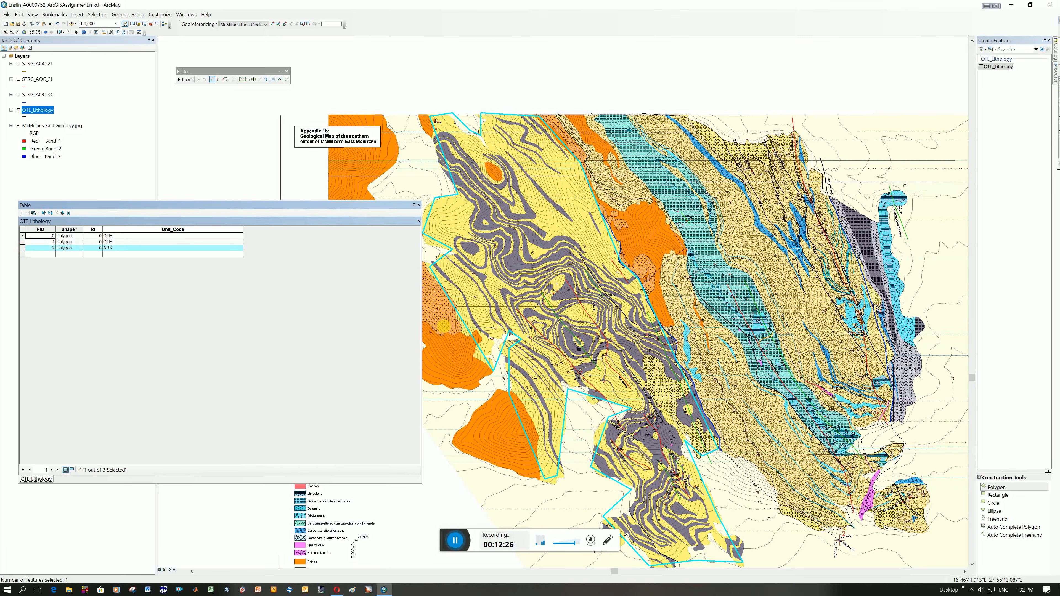
pyautogui.click(46, 111)
pyautogui.click(418, 204)
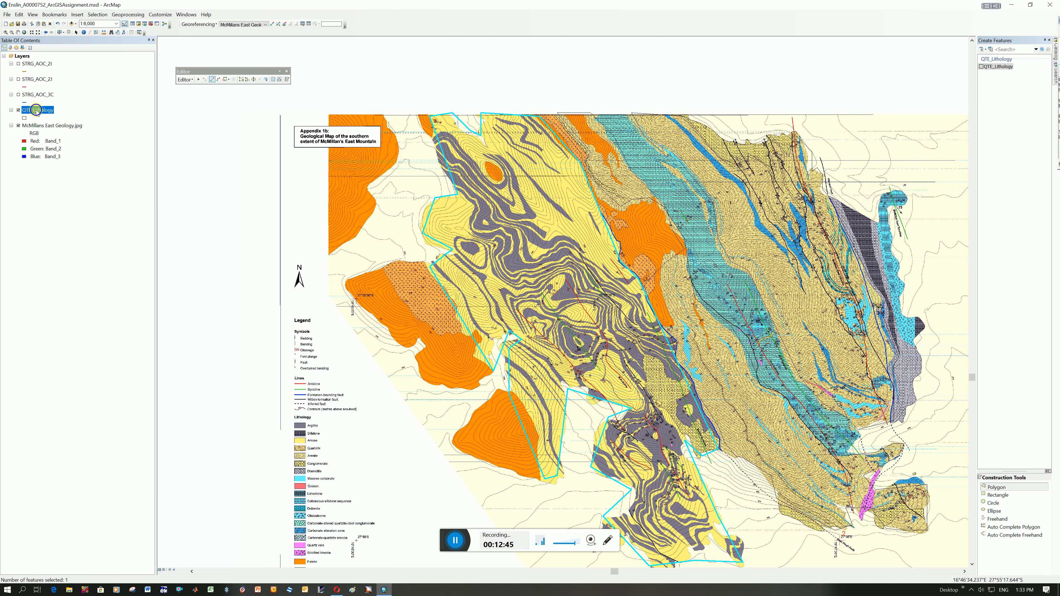
# Rename the QTE_Lithology layer as ALL_Lithology in its layer properties.
pyautogui.rightClick(37, 111)
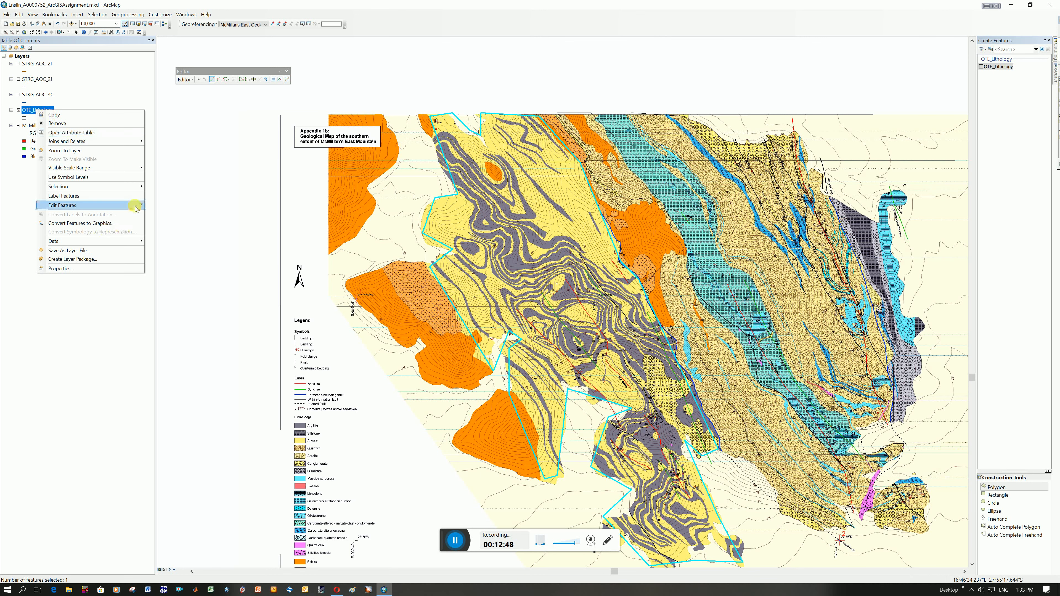
pyautogui.moveTo(133, 208)
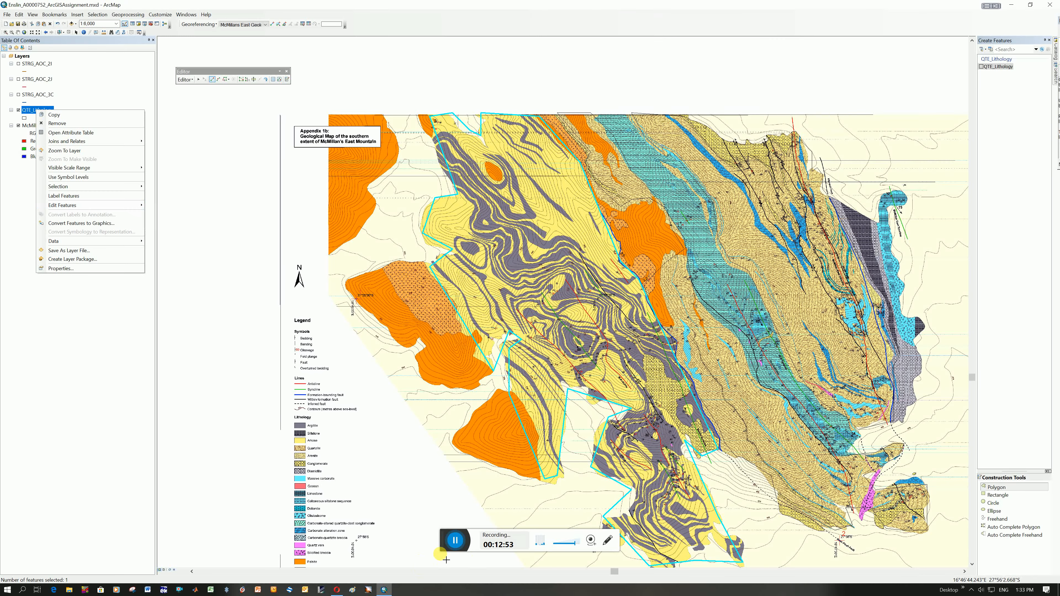
pyautogui.click(455, 542)
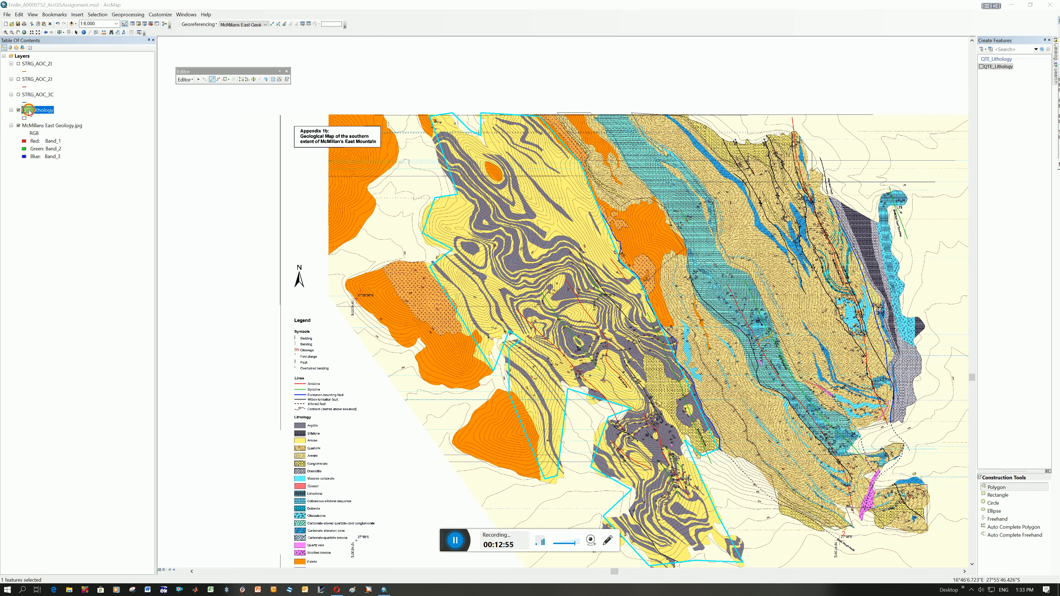
pyautogui.rightClick(28, 111)
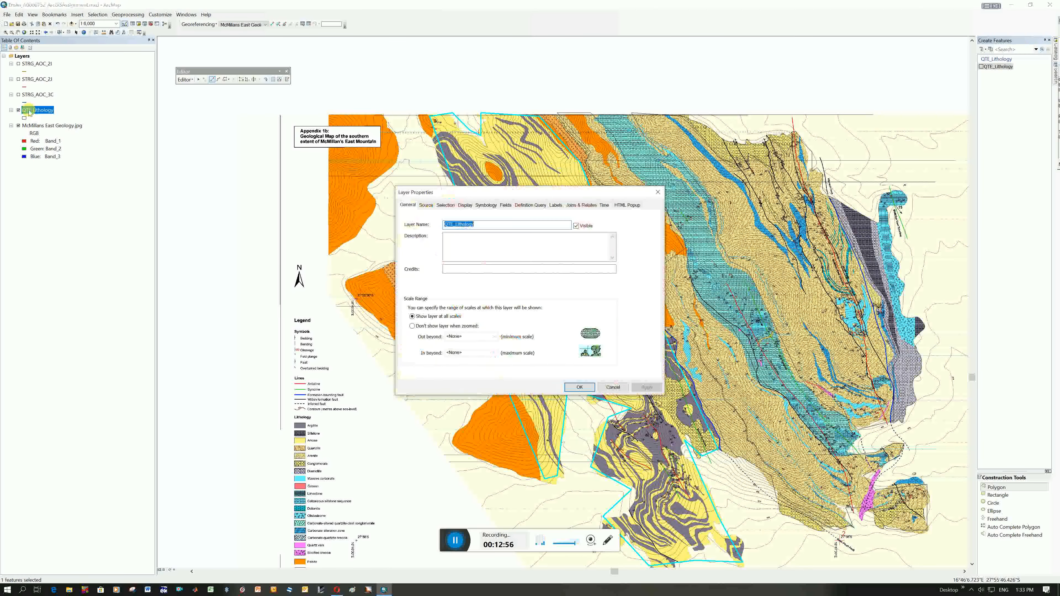
pyautogui.click(453, 225)
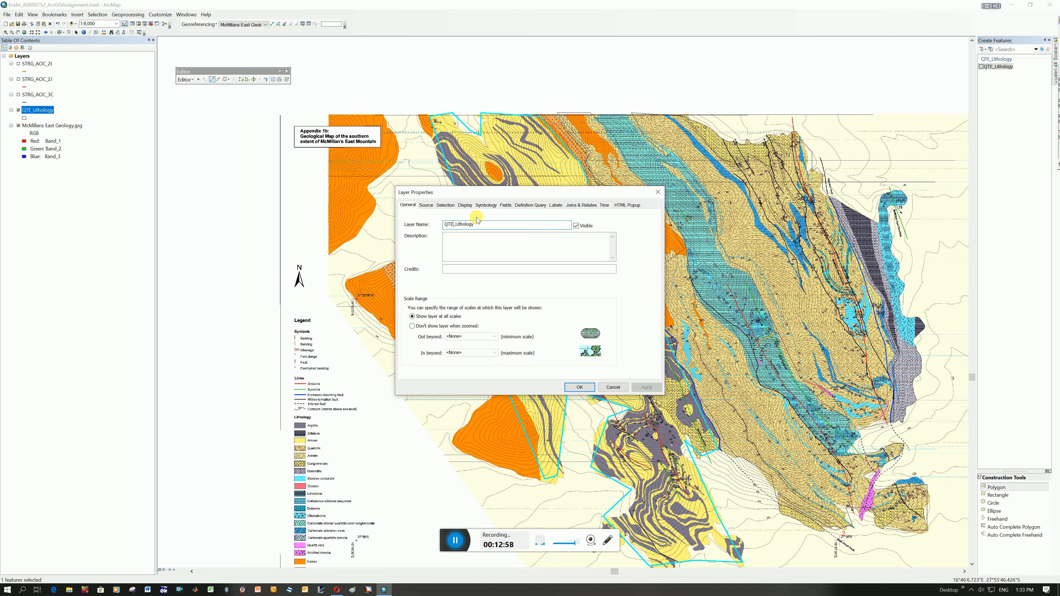
pyautogui.press('BackSpace')
pyautogui.press('BackSpace')
pyautogui.write('ALL')
pyautogui.click(579, 388)
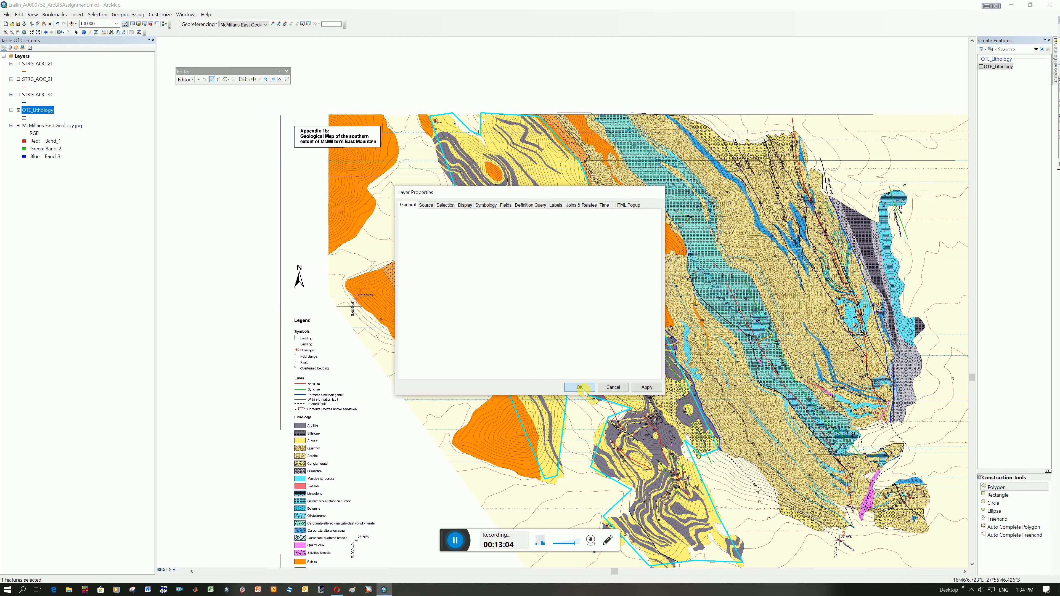
# Review the Unit_Code records in the ALL_Lithology attribute table and close it.
pyautogui.rightClick(45, 110)
pyautogui.click(75, 132)
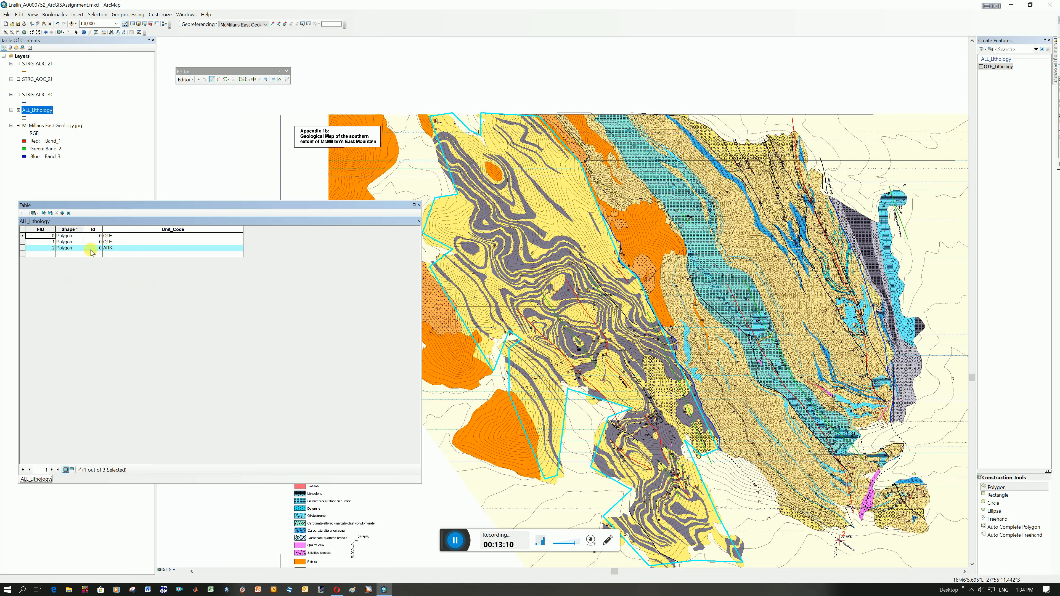
pyautogui.click(419, 205)
# Stop the editing session on the lithology layer and save the edits.
pyautogui.click(185, 79)
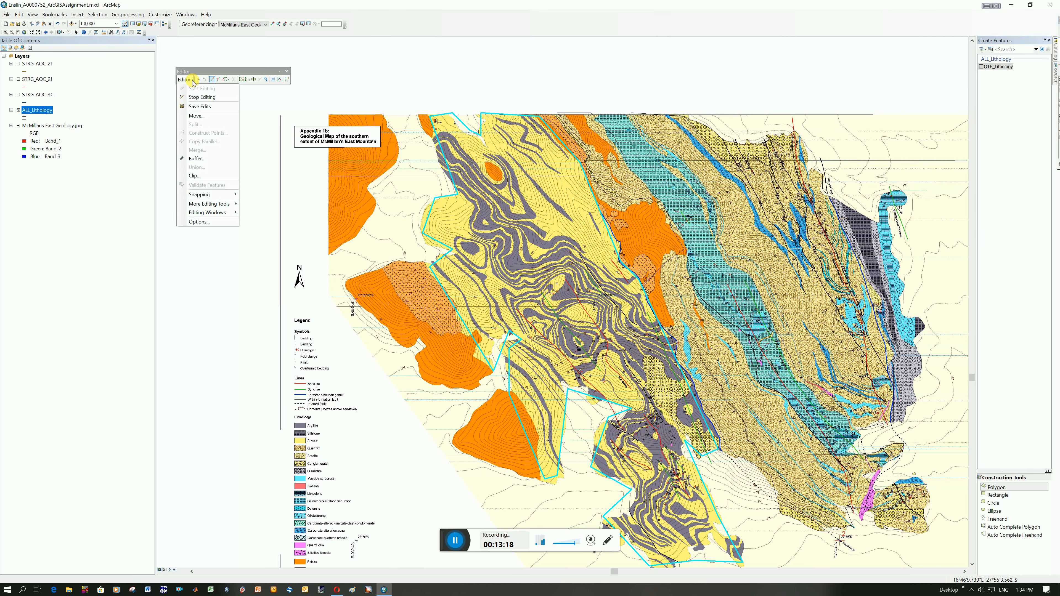
pyautogui.click(203, 98)
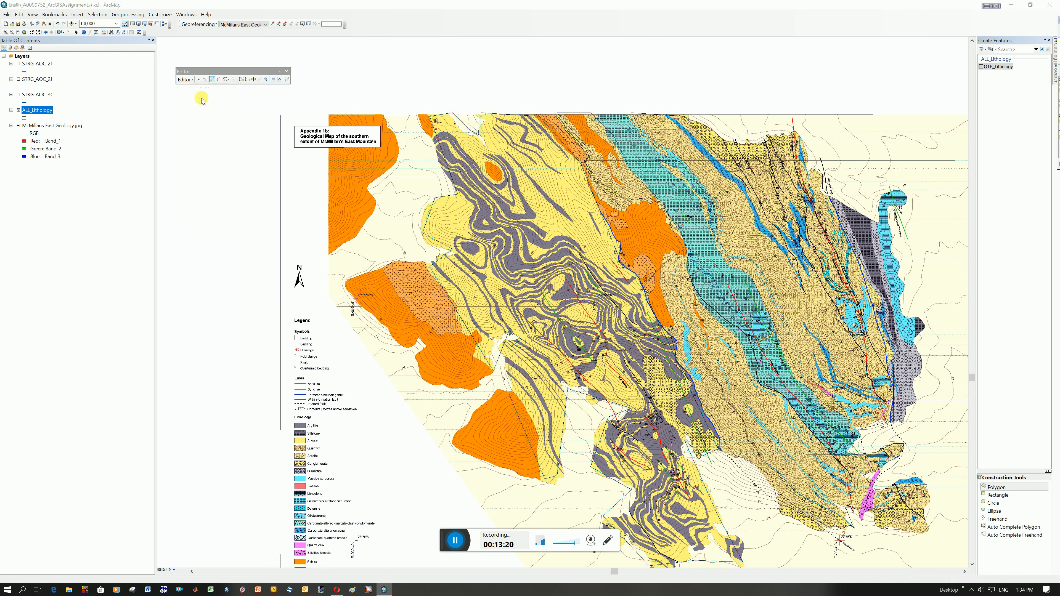
pyautogui.click(501, 322)
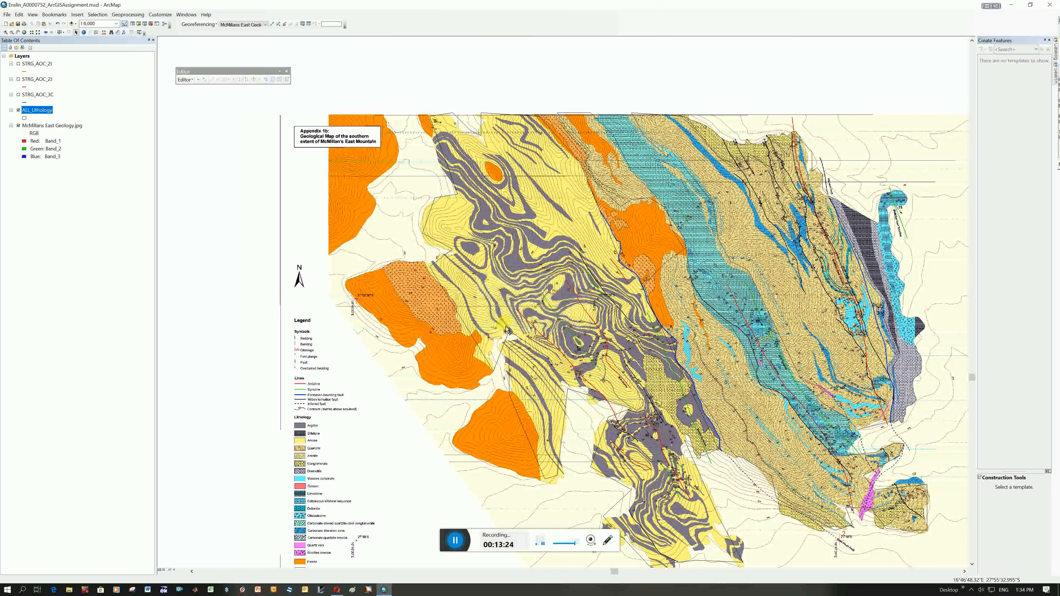